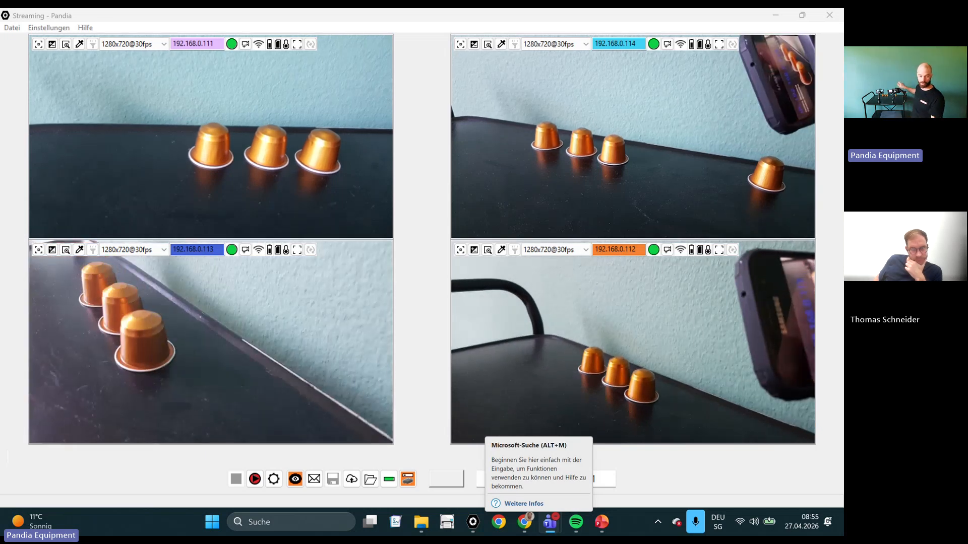
View the camera 192.168.0.113 stream enlarged and return to the four-camera overview.
left_click(295, 244)
left_click(296, 249)
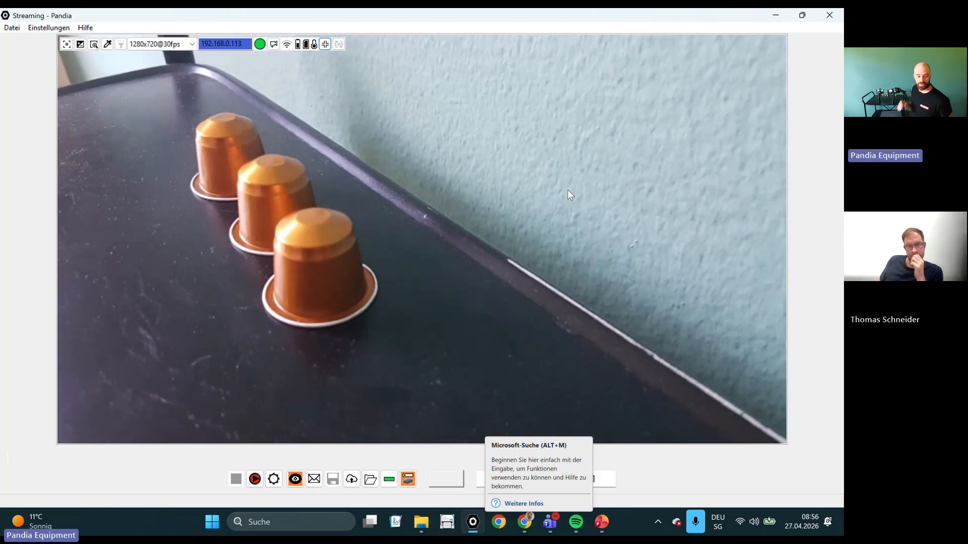
left_click(327, 44)
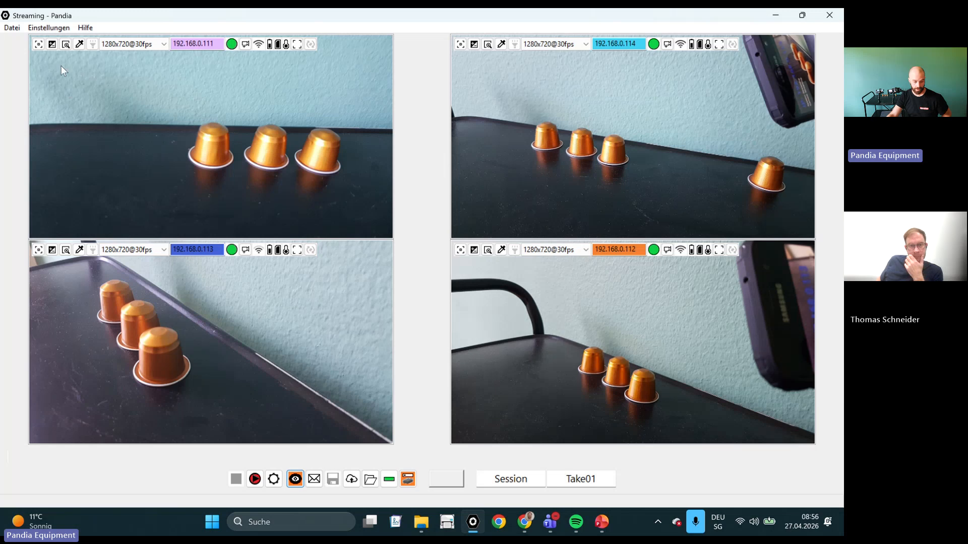
Try the manual focus and the exposure correction on the camera 192.168.0.111 stream.
left_click(39, 45)
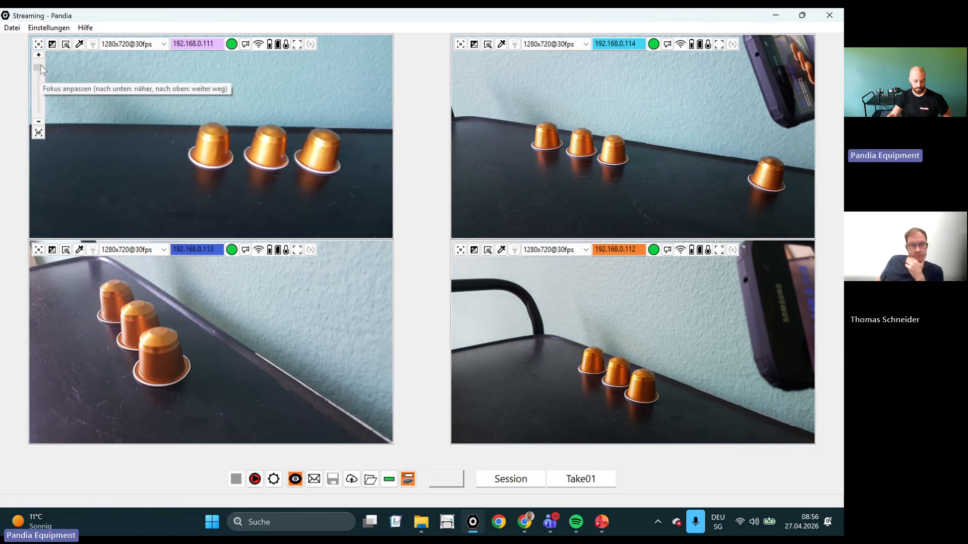
left_click_drag(40, 64, 43, 72)
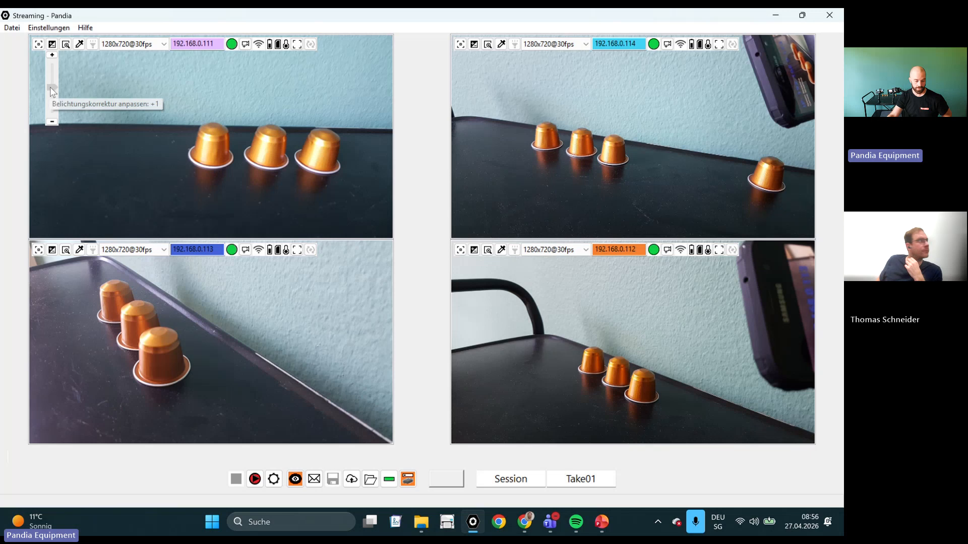
left_click_drag(51, 87, 54, 76)
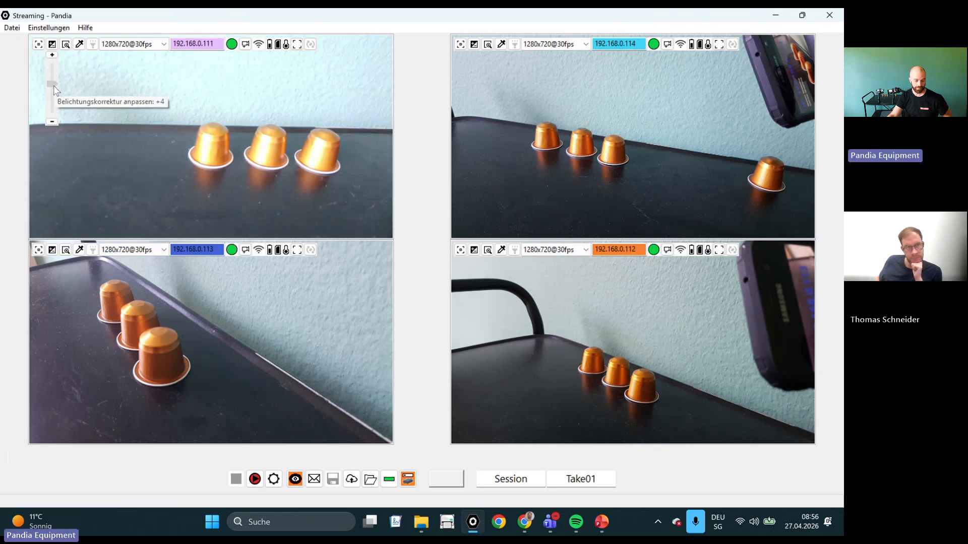
Magnify the capsules in the camera 192.168.0.111 stream and shift that camera's focus nearer to sharpen them.
left_click(64, 45)
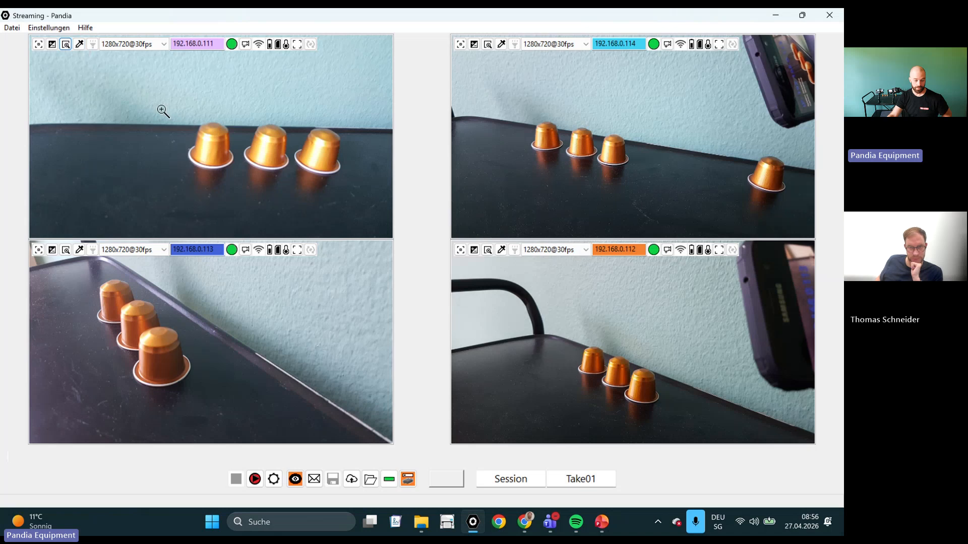
left_click_drag(162, 109, 217, 171)
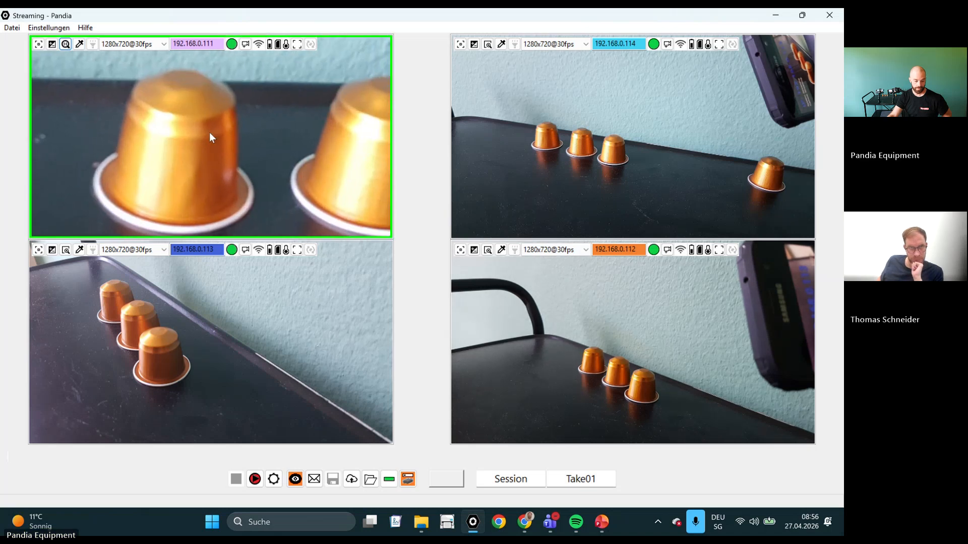
left_click(40, 46)
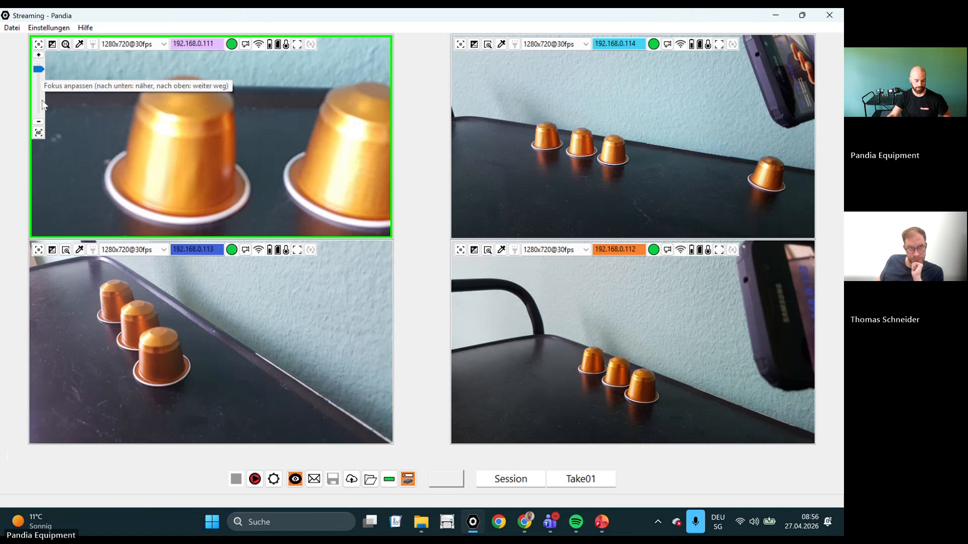
left_click_drag(44, 72, 46, 90)
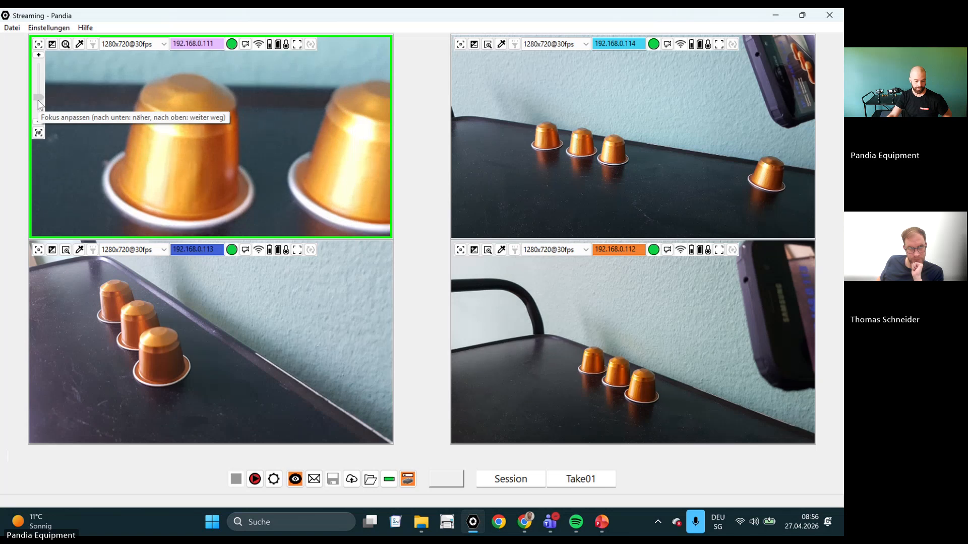
left_click_drag(42, 90, 43, 92)
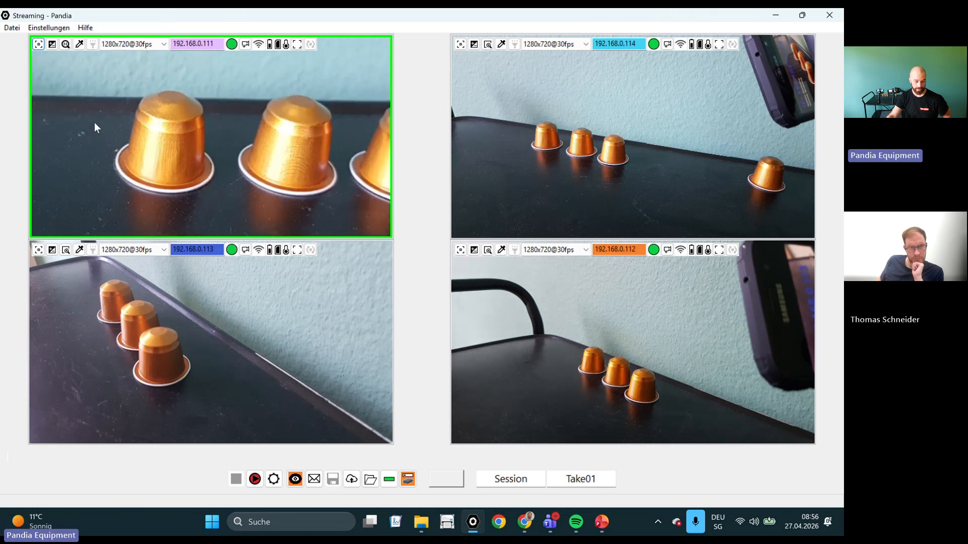
Turn on the light of camera 192.168.0.111 and set its recording profile to 1920x1080@30fps.
left_click(90, 48)
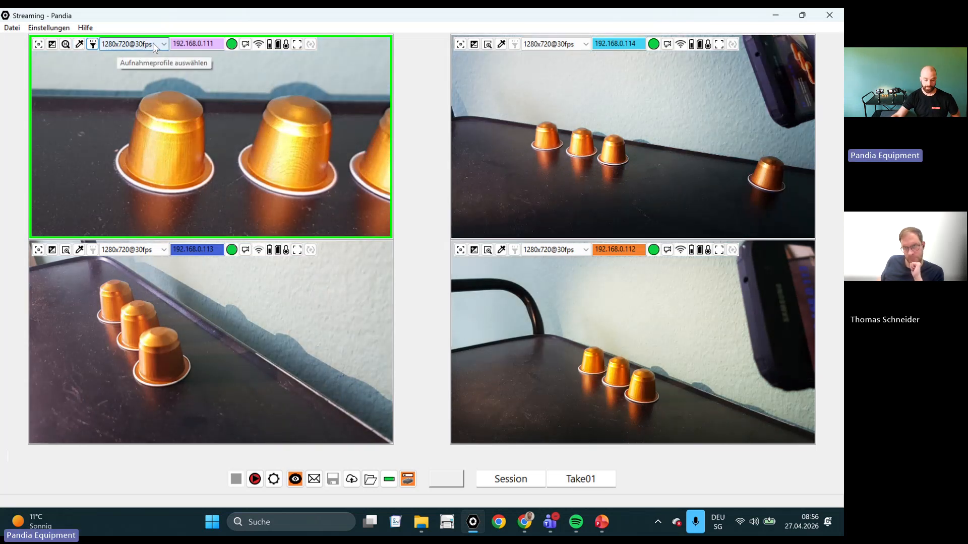
left_click(153, 44)
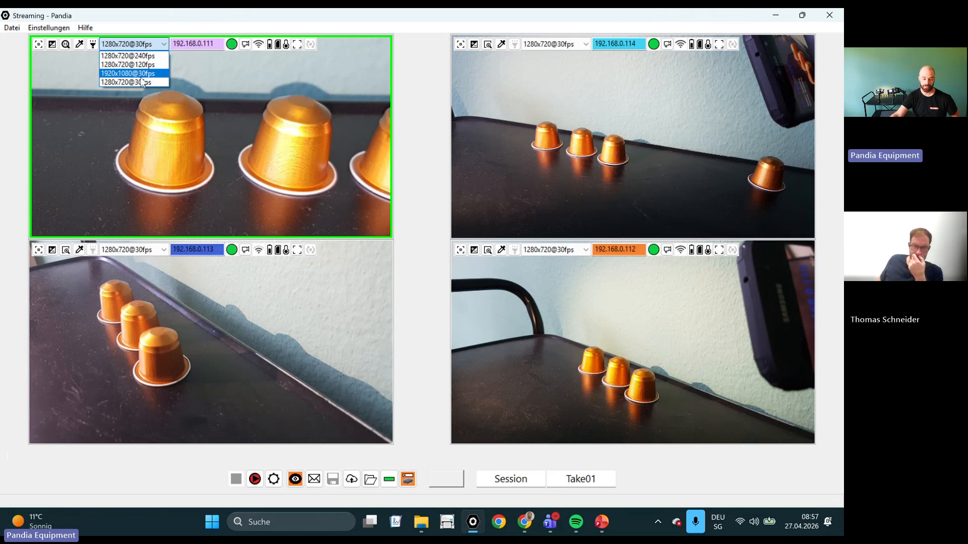
left_click(142, 74)
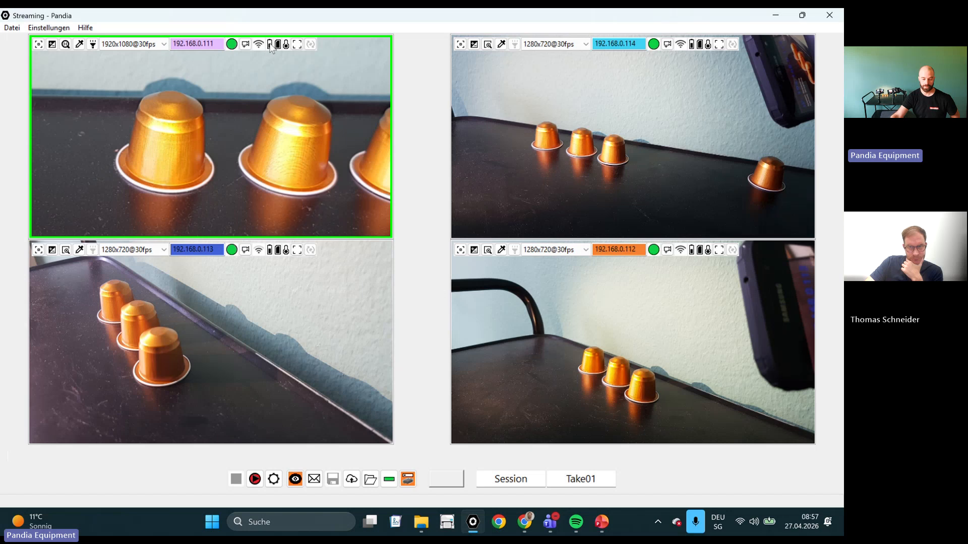
Check the battery charge of camera 192.168.0.111.
mouse_move(272, 47)
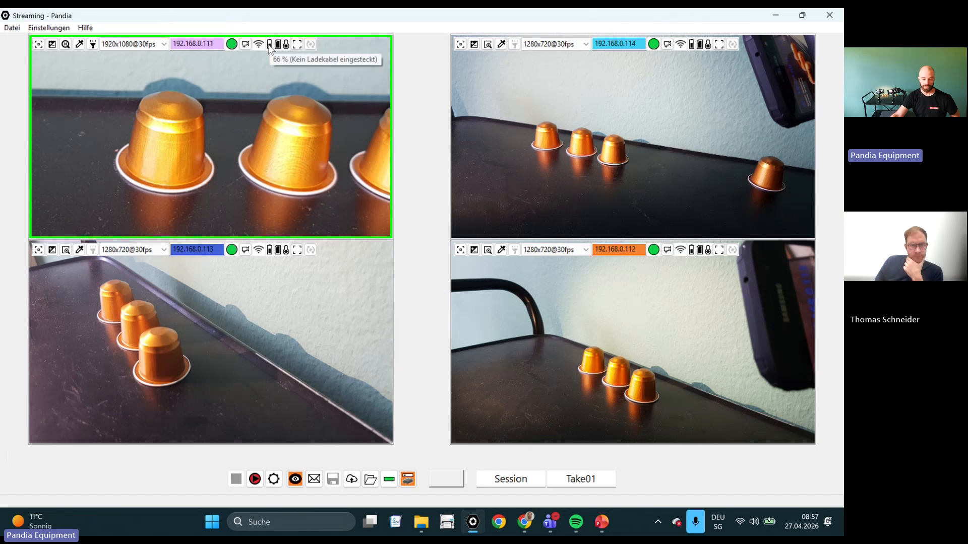
left_click(308, 45)
left_click(310, 45)
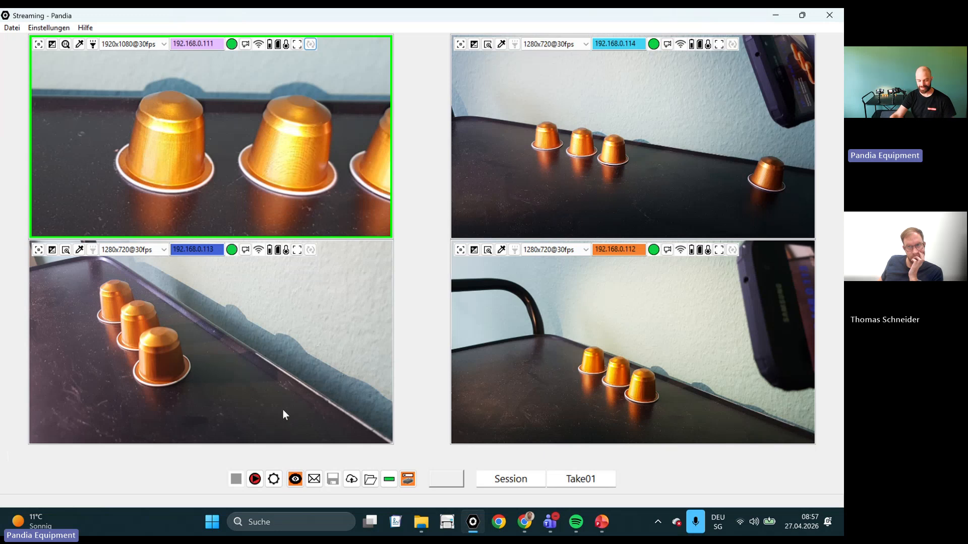
Read the explanation of the recording modes in the recording configuration and close the dialog.
left_click(274, 479)
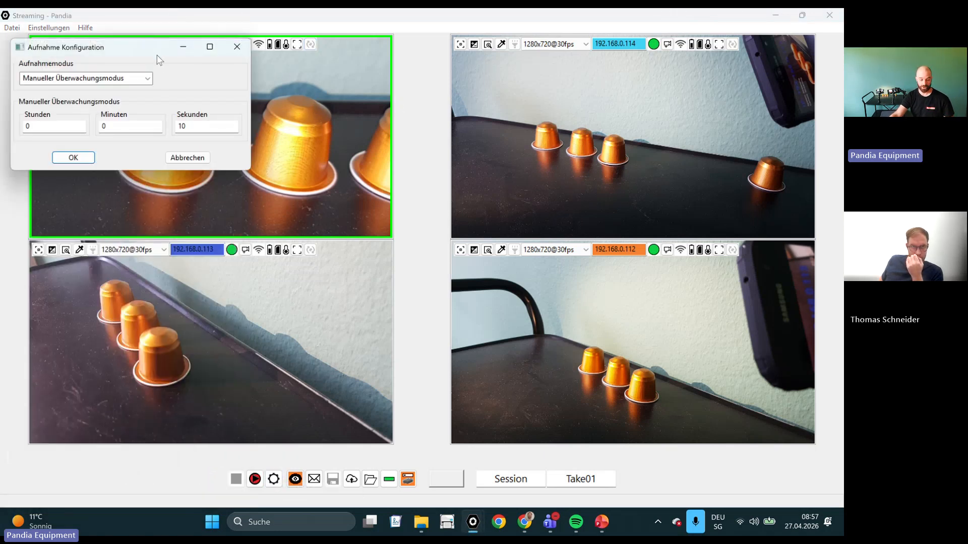
left_click_drag(160, 59, 336, 74)
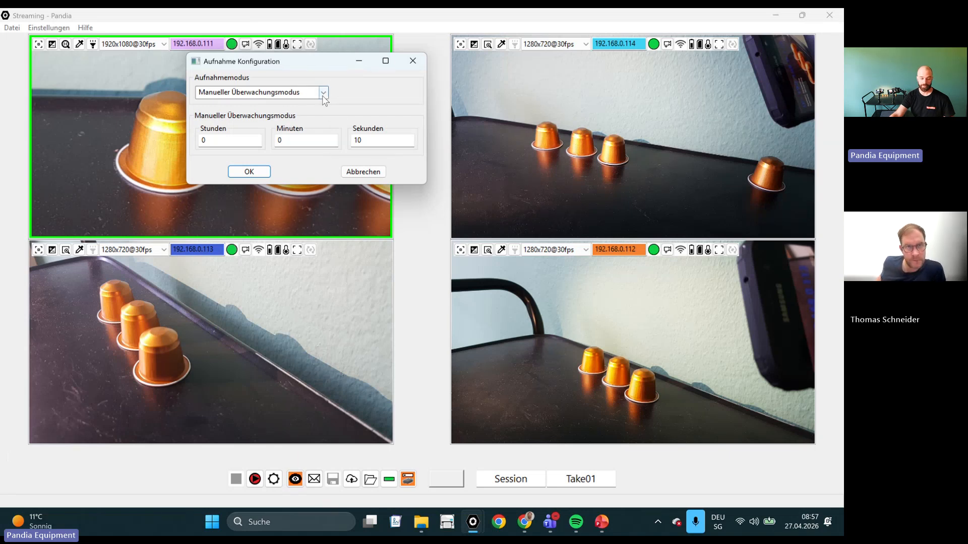
mouse_move(324, 99)
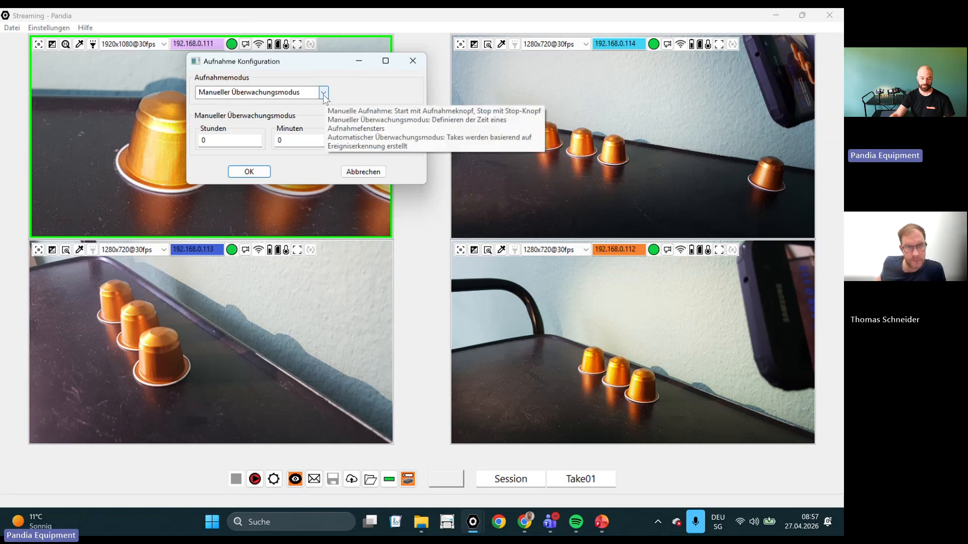
left_click(363, 171)
Change the interface language to English and confirm the change.
left_click(48, 27)
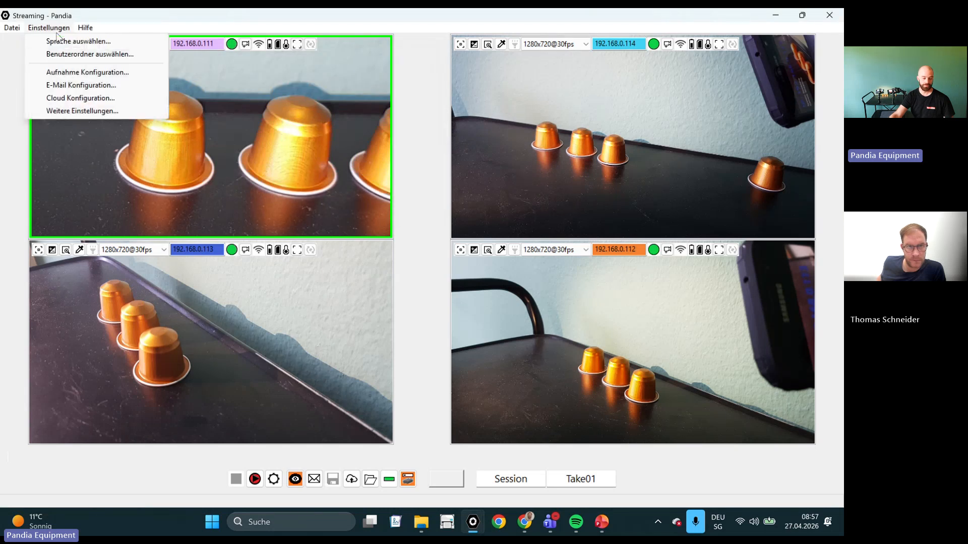
left_click(73, 41)
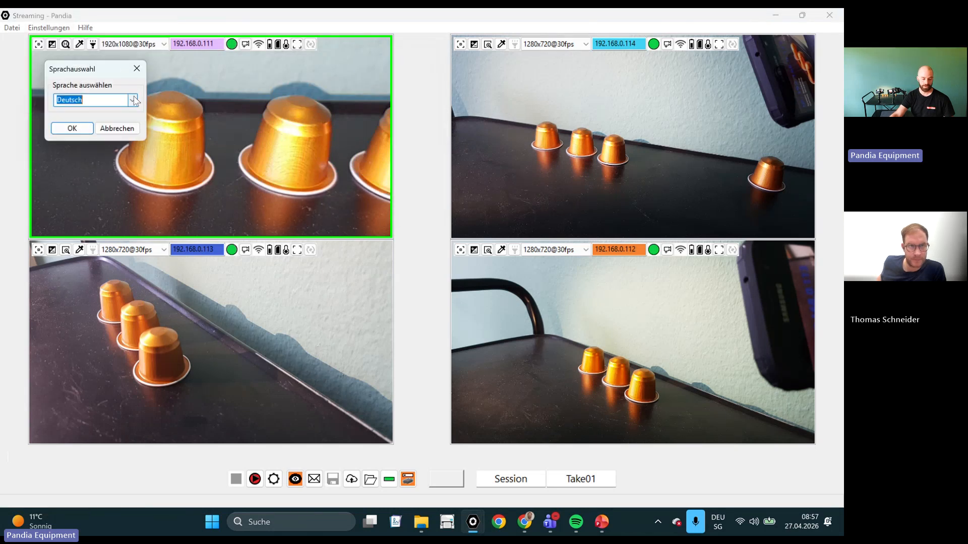
left_click(132, 100)
left_click(103, 113)
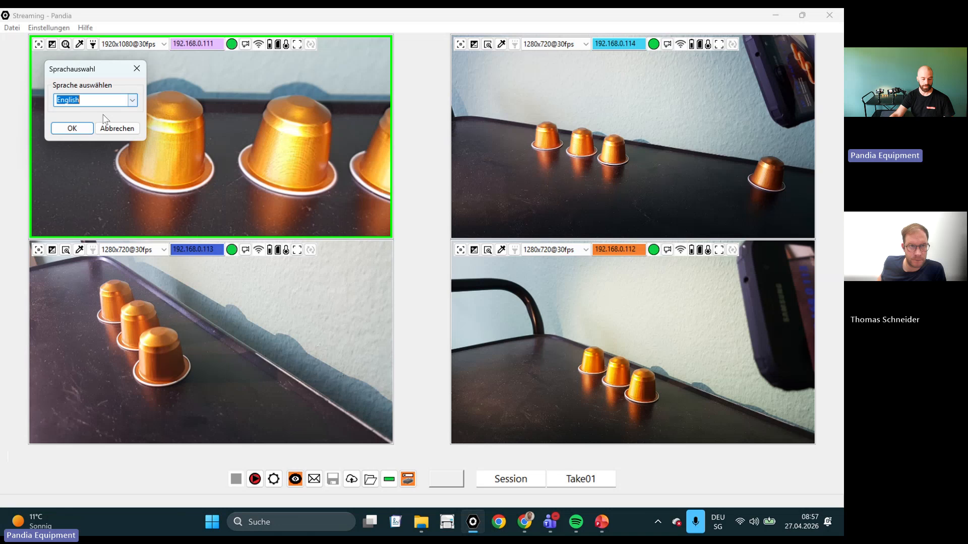
left_click(75, 126)
left_click(472, 264)
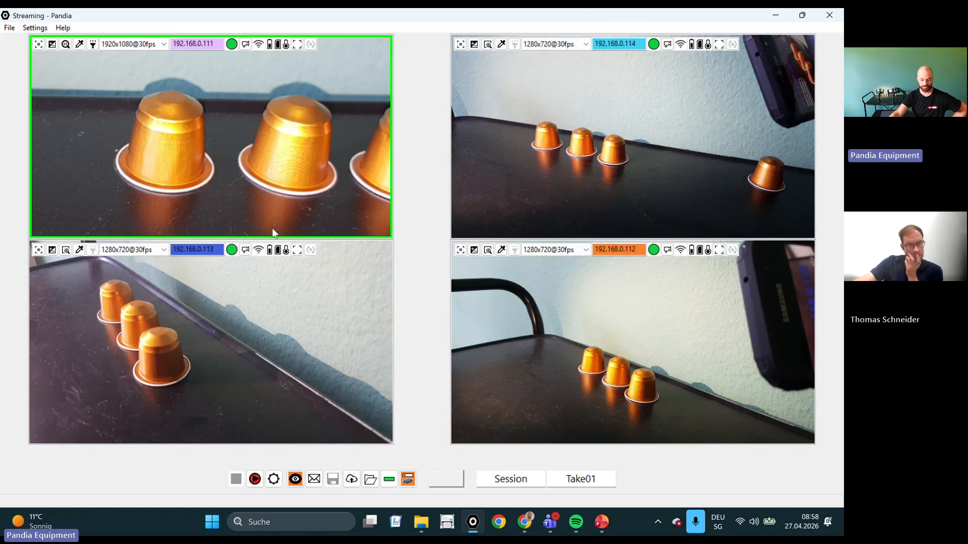
Review the available modes in the recording configuration and set the recording mode to Automated Monitoring.
left_click(255, 479)
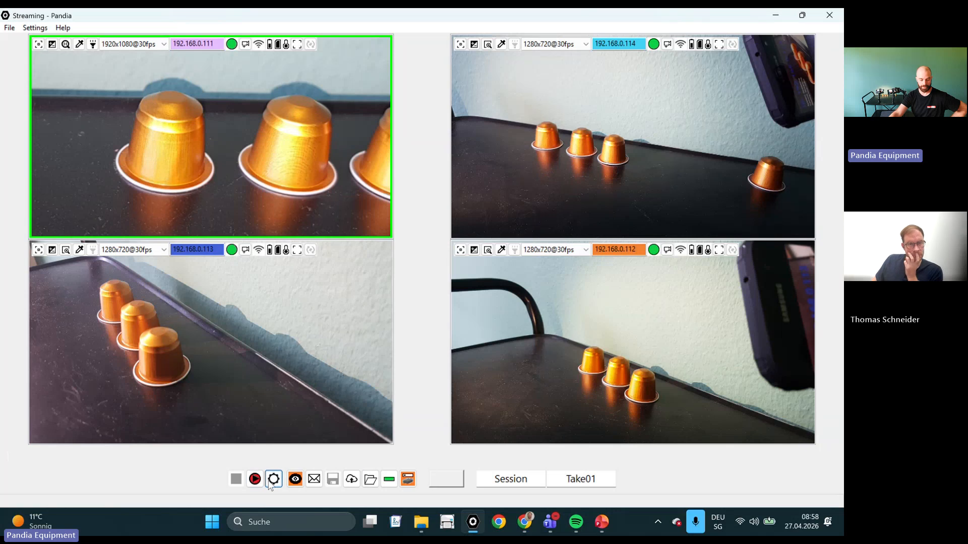
left_click(104, 79)
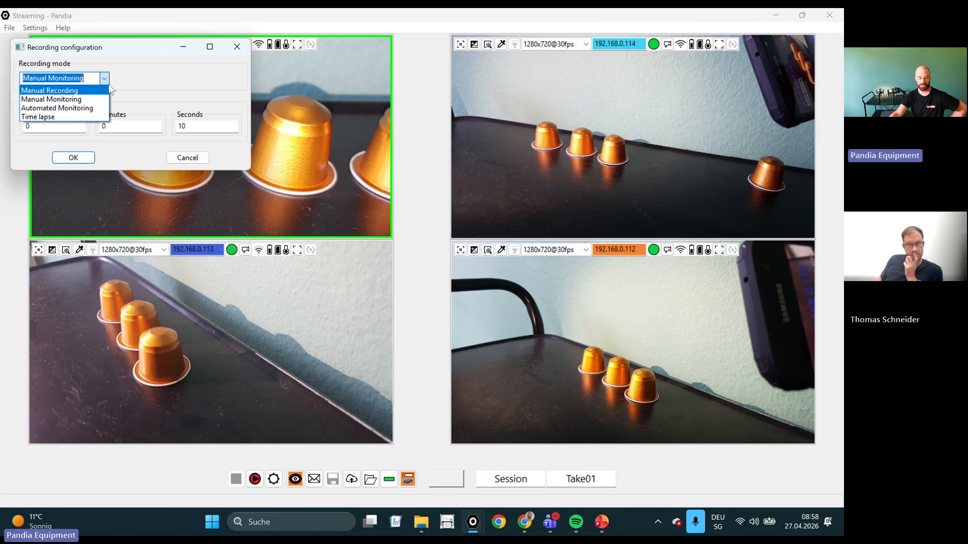
left_click(82, 99)
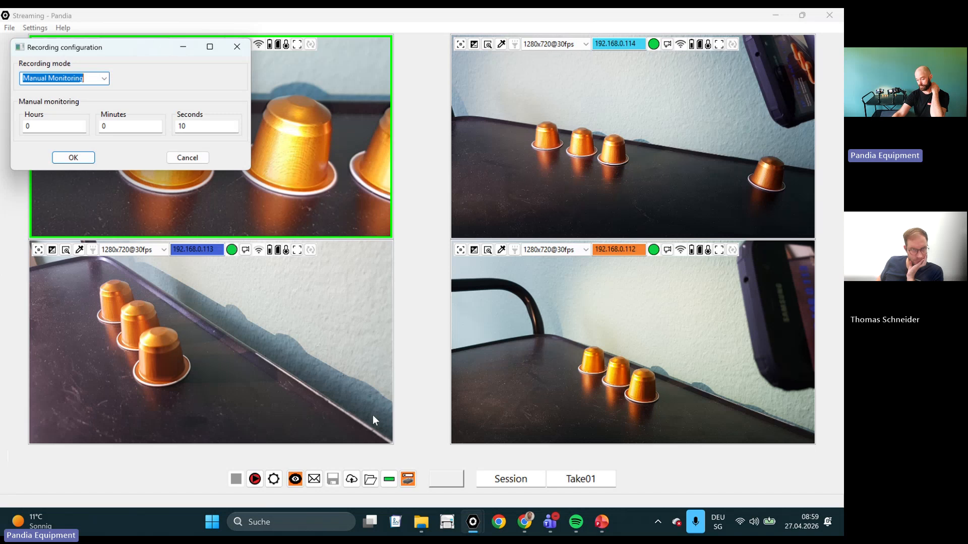
left_click(104, 78)
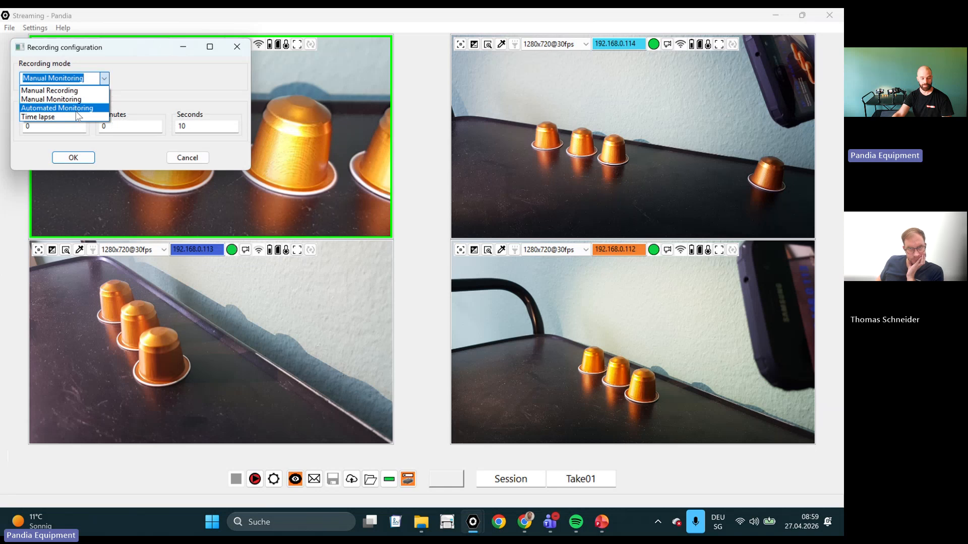
left_click(77, 109)
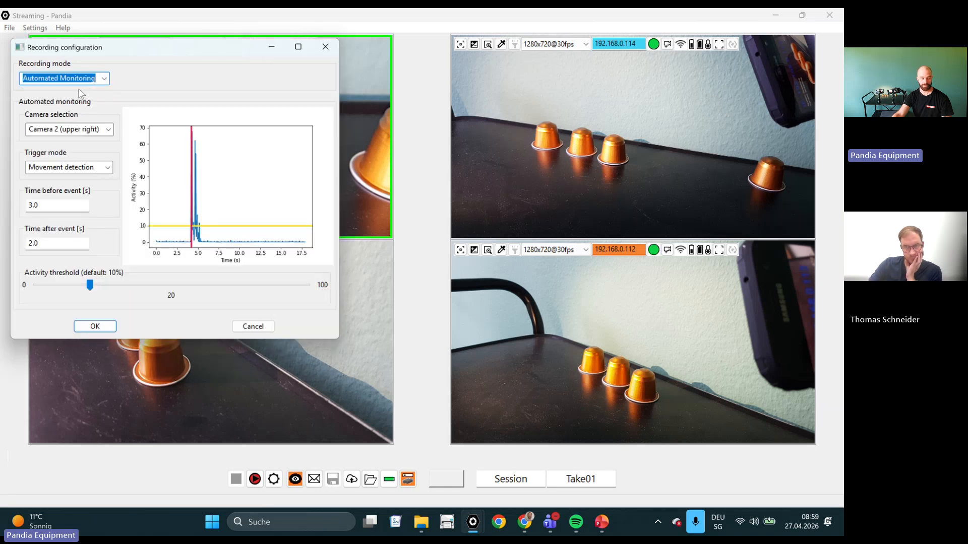
mouse_move(106, 82)
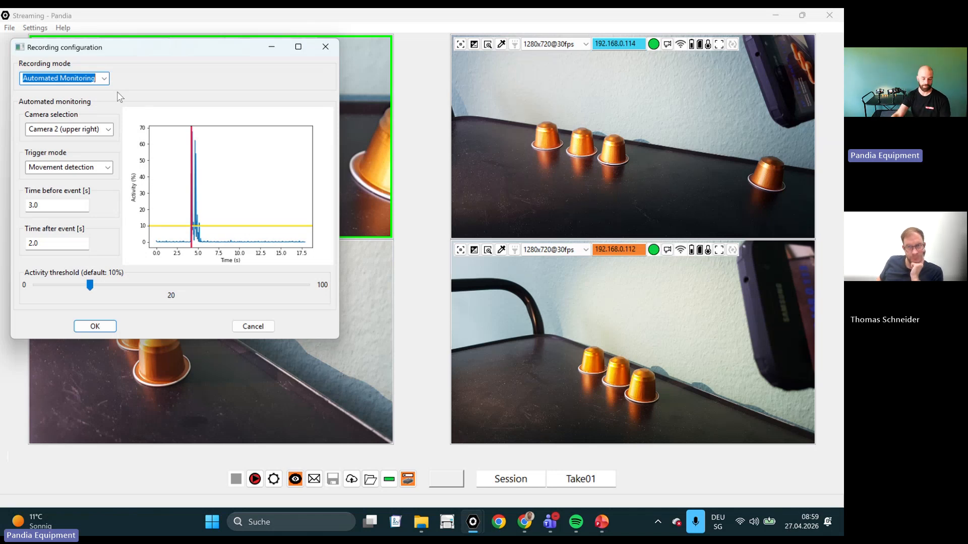
Choose Camera 2 (upper right) as the monitored camera and Process stop detection as the trigger mode.
left_click(109, 130)
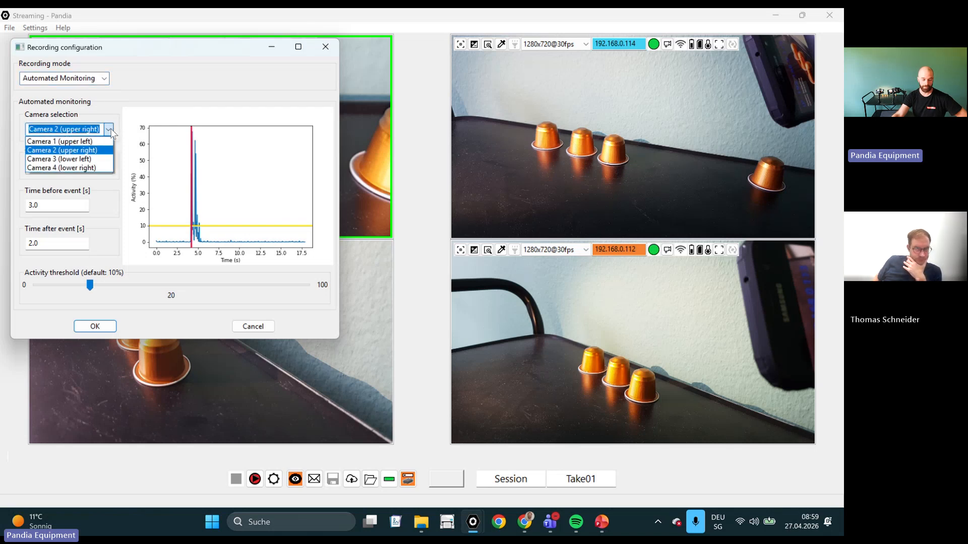
left_click(85, 151)
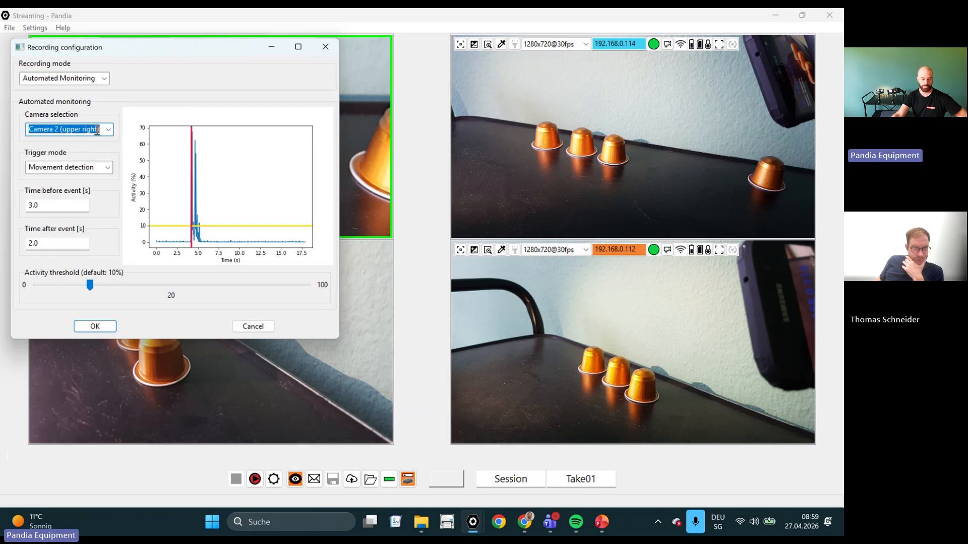
left_click(108, 168)
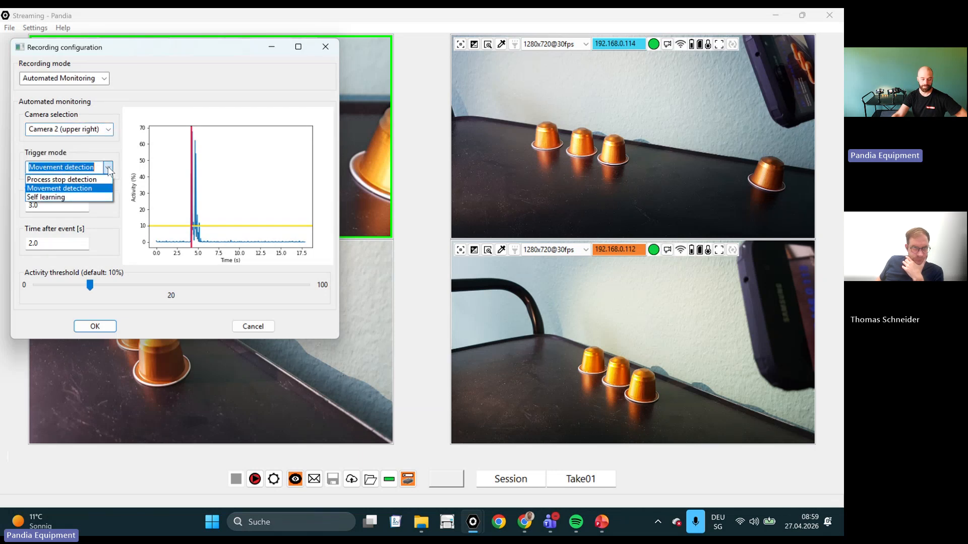
left_click(92, 179)
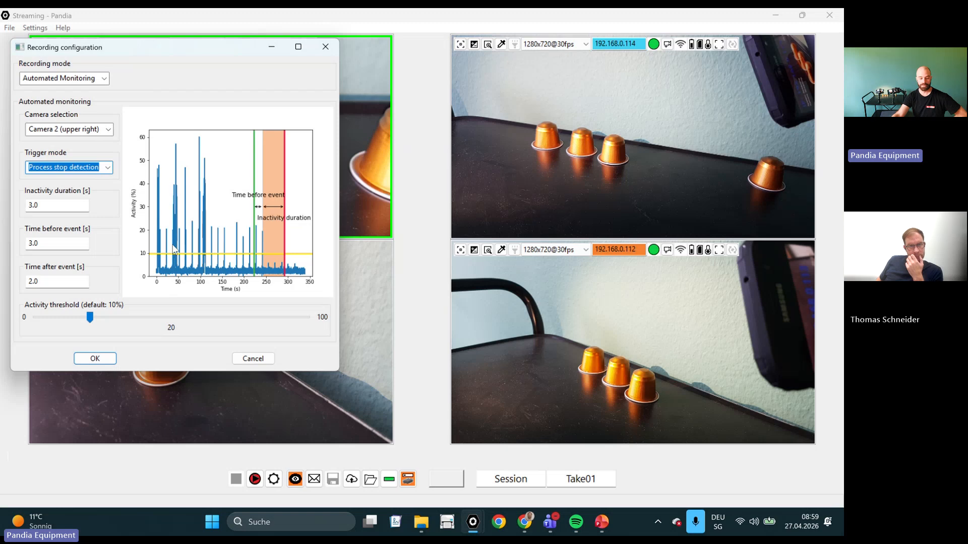
Review the inactivity duration, time before event and time after event settings for process stop detection.
double_click(45, 205)
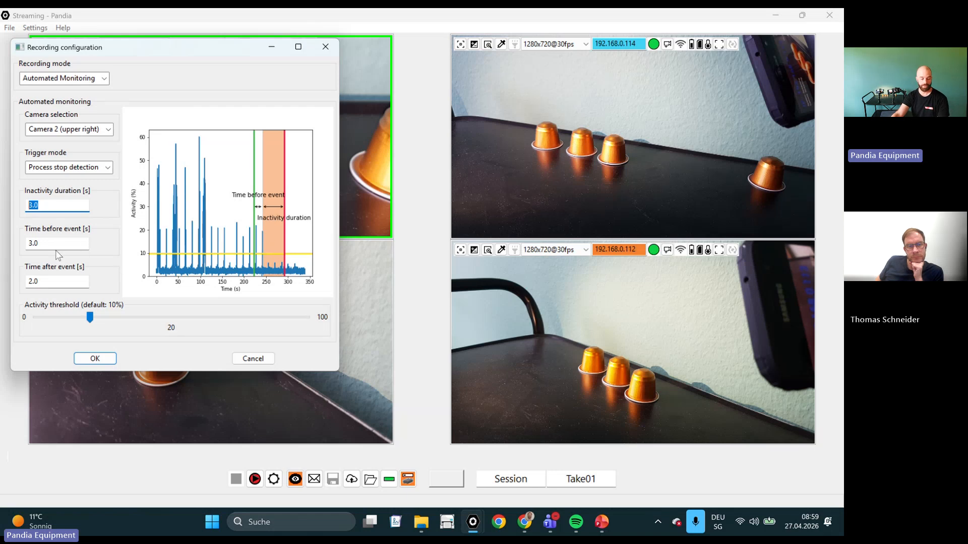
key("Tab")
key("Tab")
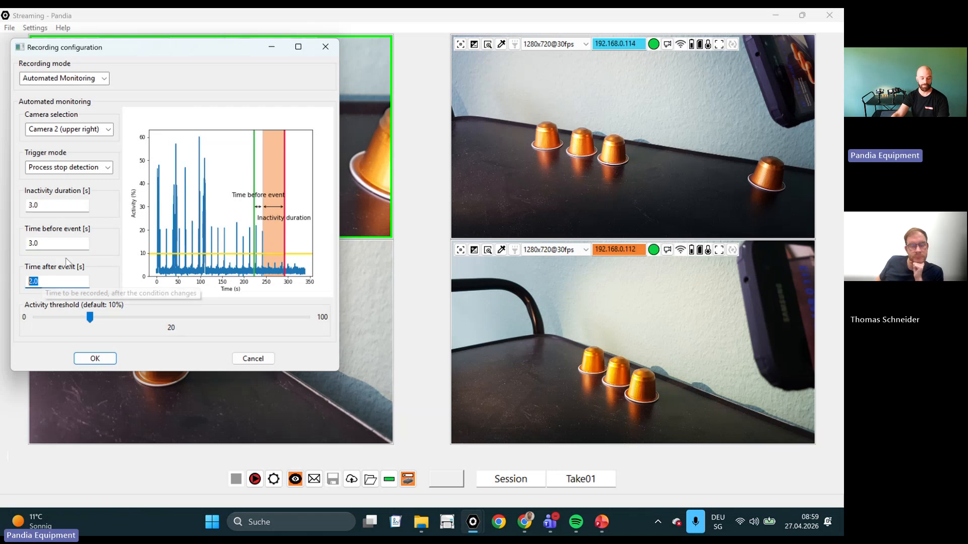
key("shift+Tab")
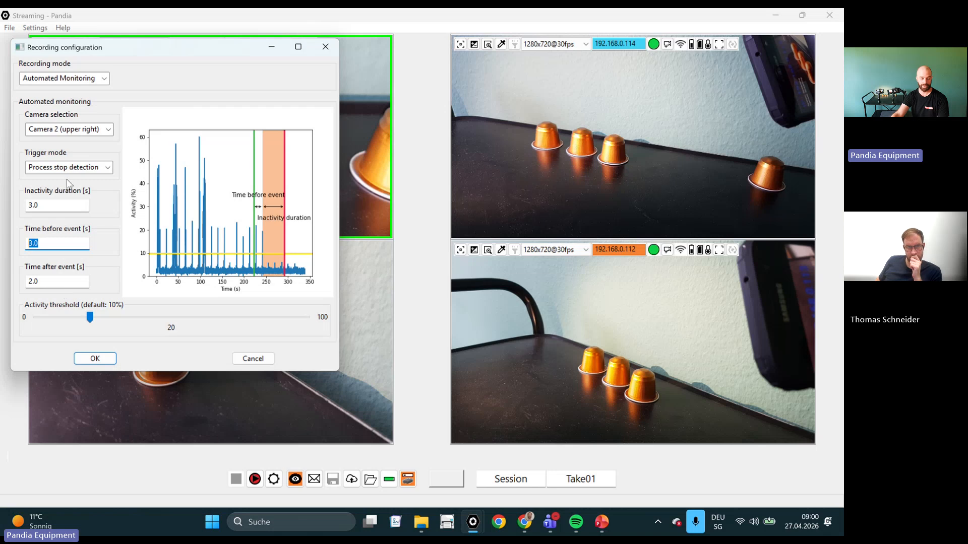
Review the settings of the Movement detection and Self learning trigger modes, including the self learning duration.
left_click(107, 167)
left_click(85, 190)
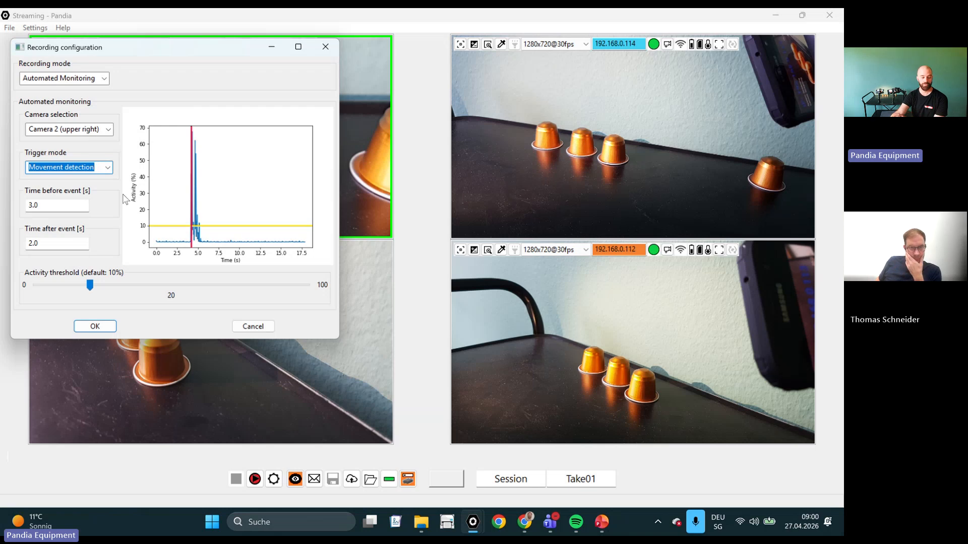
left_click(107, 172)
left_click(82, 185)
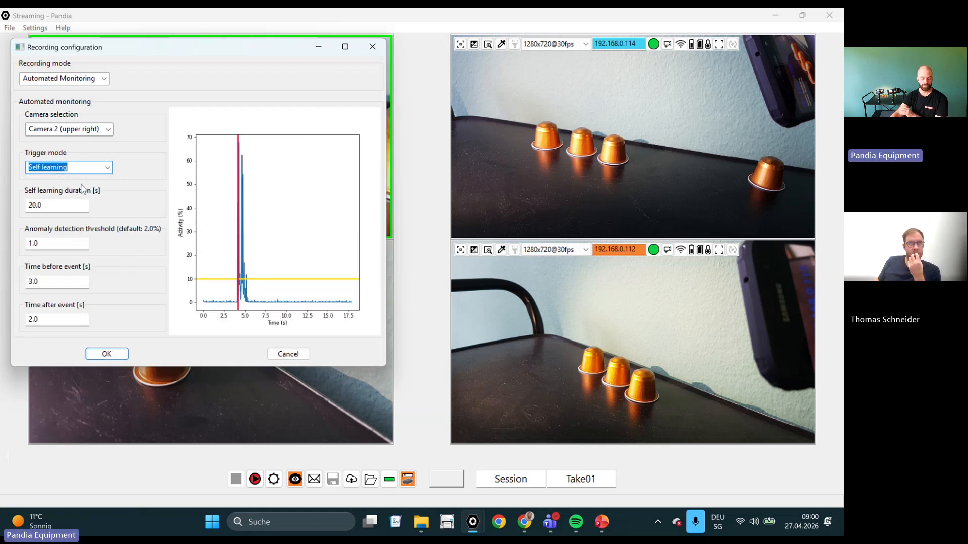
left_click(53, 205)
double_click(53, 205)
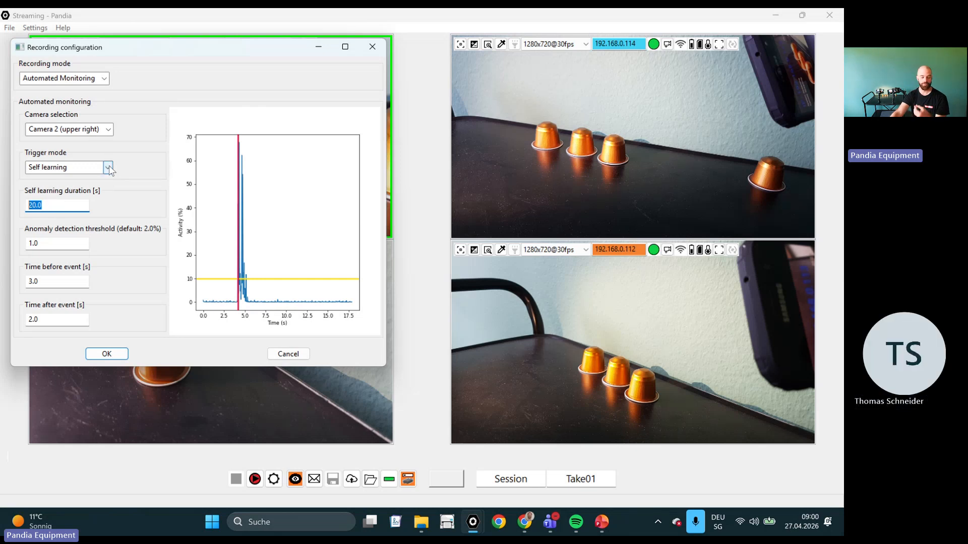
Set the trigger mode to Movement detection with an activity threshold of about 21, and confirm the recording configuration.
left_click(108, 167)
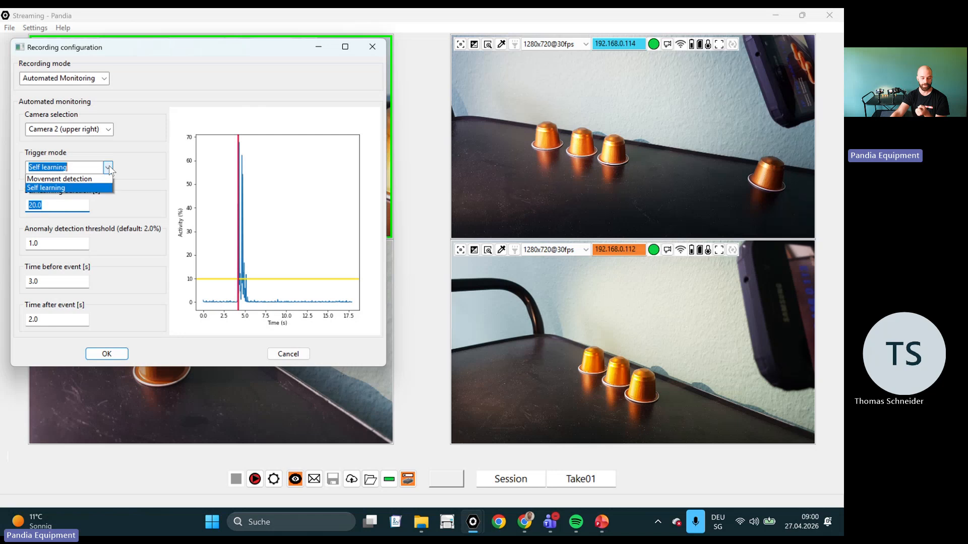
left_click(87, 192)
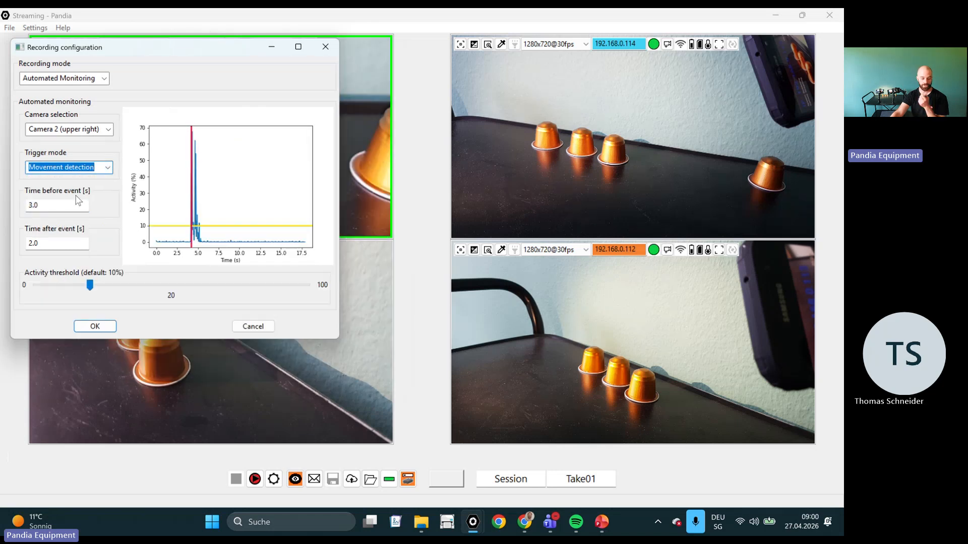
left_click_drag(90, 291, 94, 287)
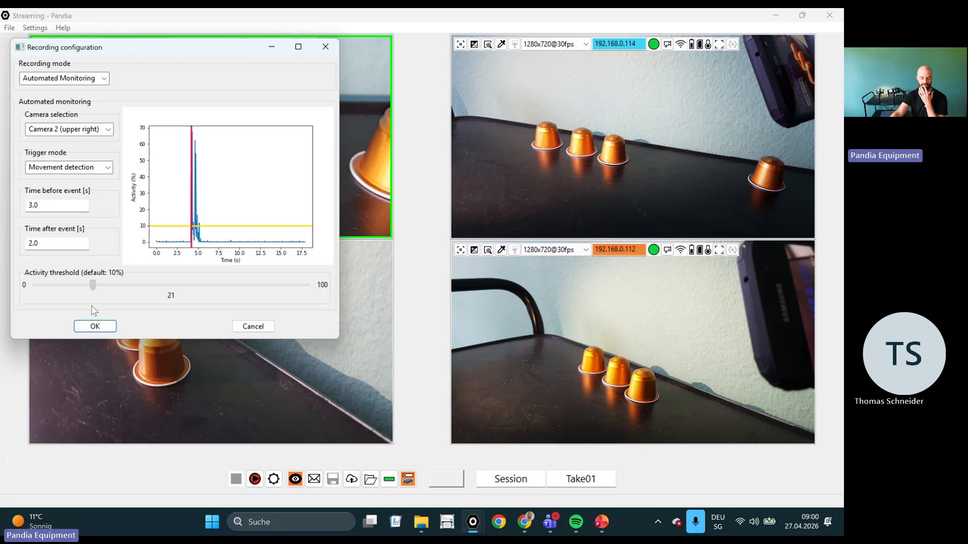
left_click(97, 328)
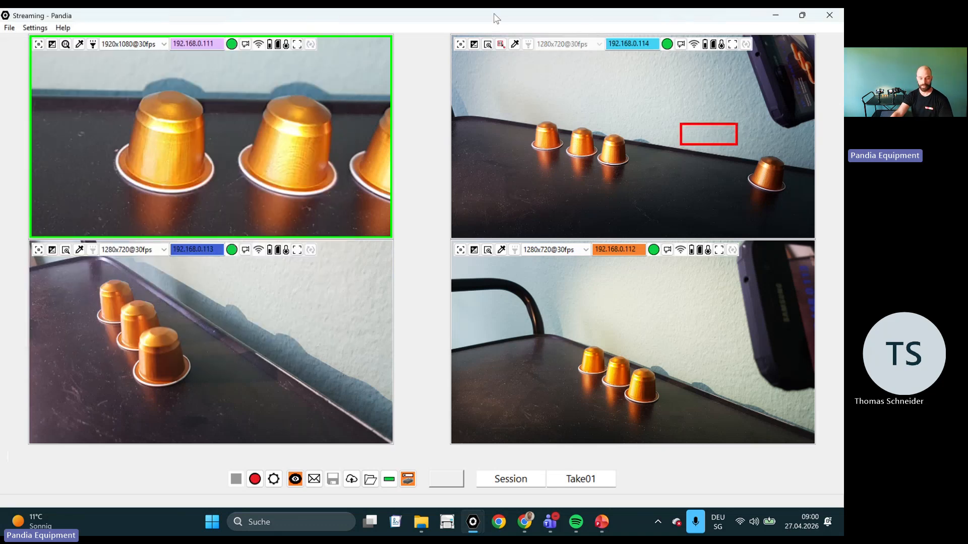
Define a trigger region around the leftmost capsule in the upper-right camera's view.
left_click(500, 44)
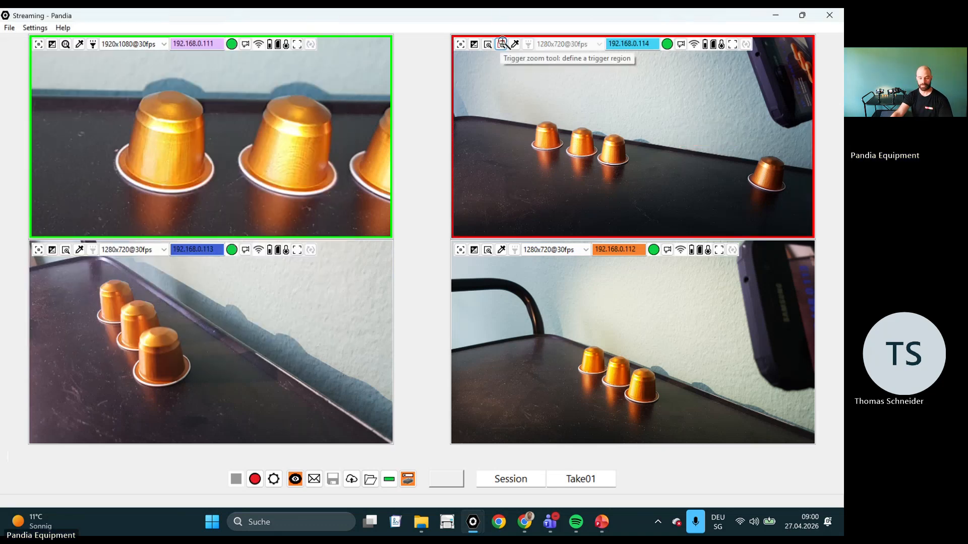
left_click_drag(519, 118, 562, 156)
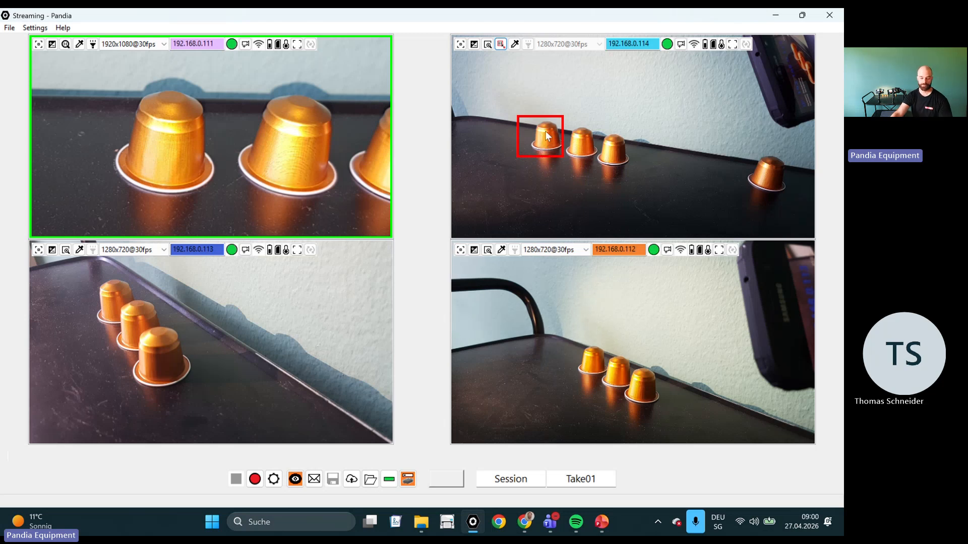
Adjust the lower-left camera's focus and set its video format to 1280x720@240fps.
left_click(48, 253)
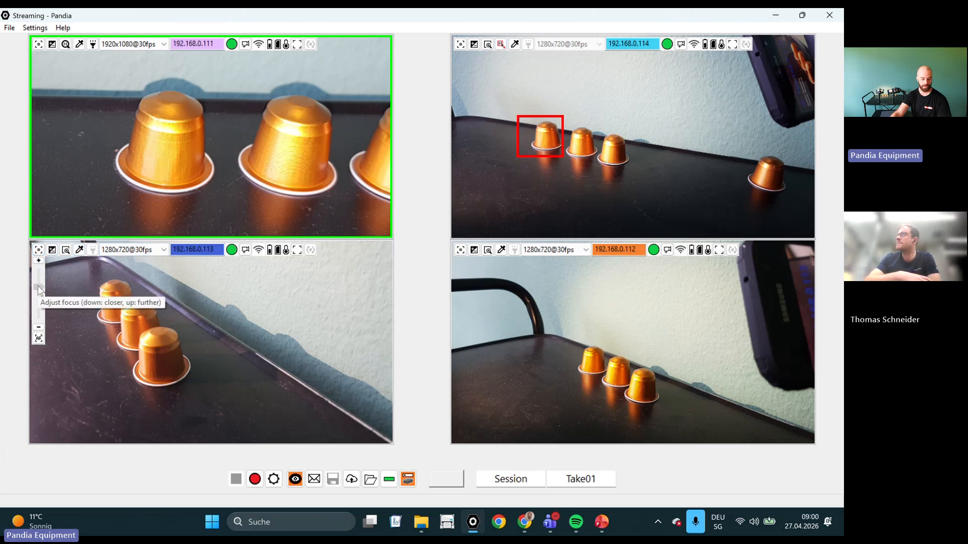
left_click_drag(40, 289, 39, 296)
left_click(39, 289)
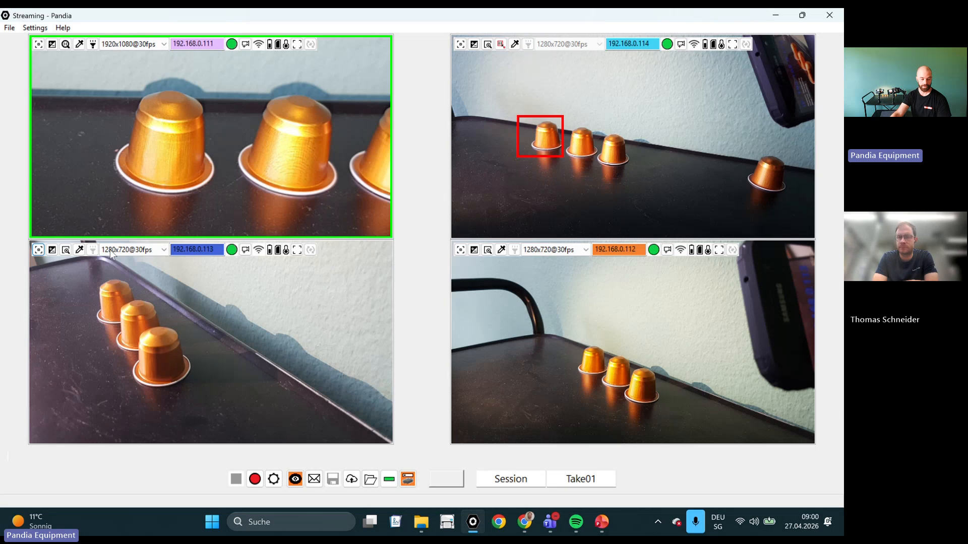
left_click(132, 250)
left_click(135, 266)
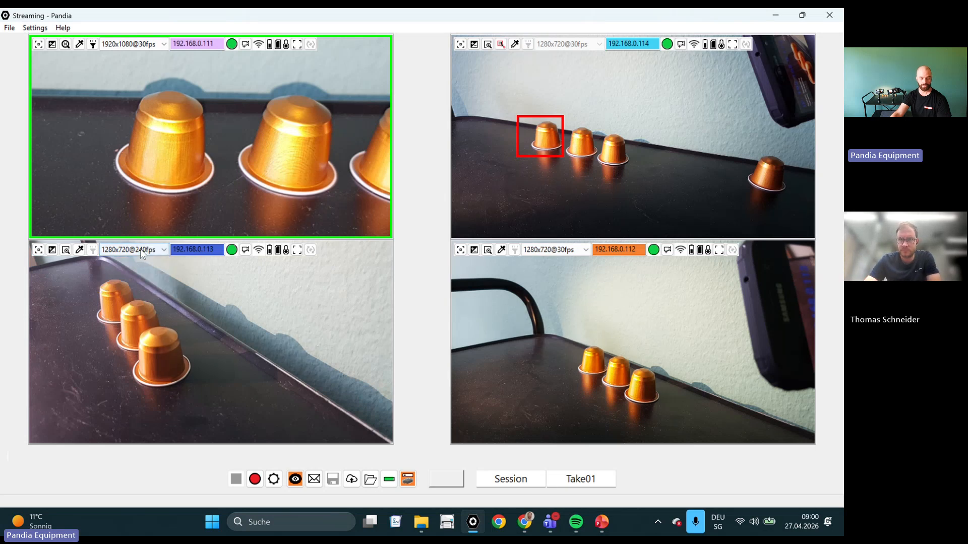
Set the lower-right camera's video format to 1920x1080@30fps and start the monitored recording.
left_click(544, 252)
left_click(548, 274)
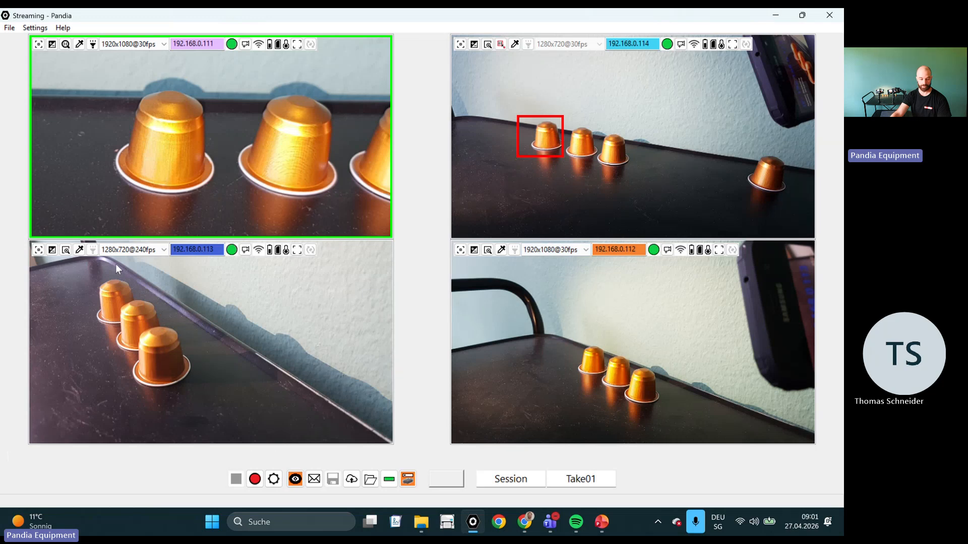
left_click(255, 480)
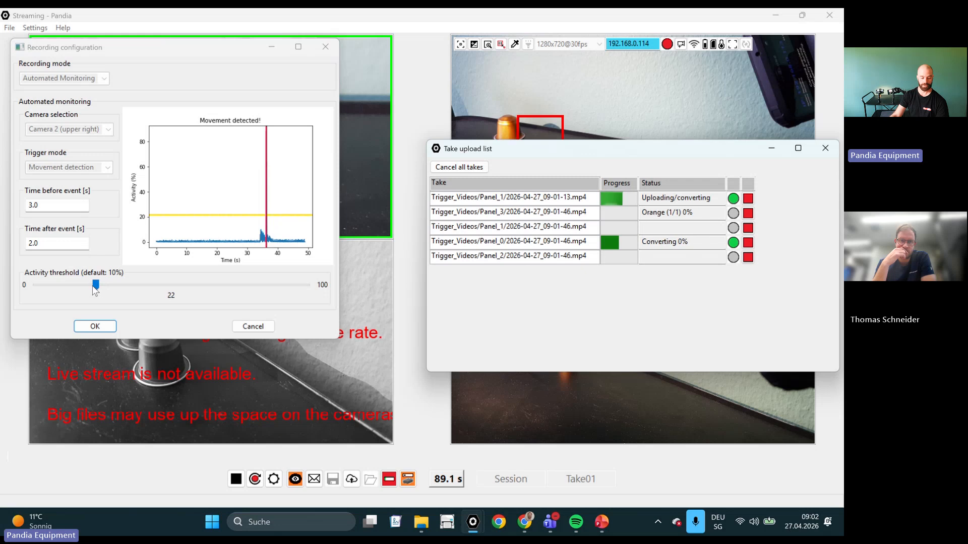
Set the activity threshold for movement detection to 28 and return to the streaming window.
left_click_drag(101, 286, 112, 288)
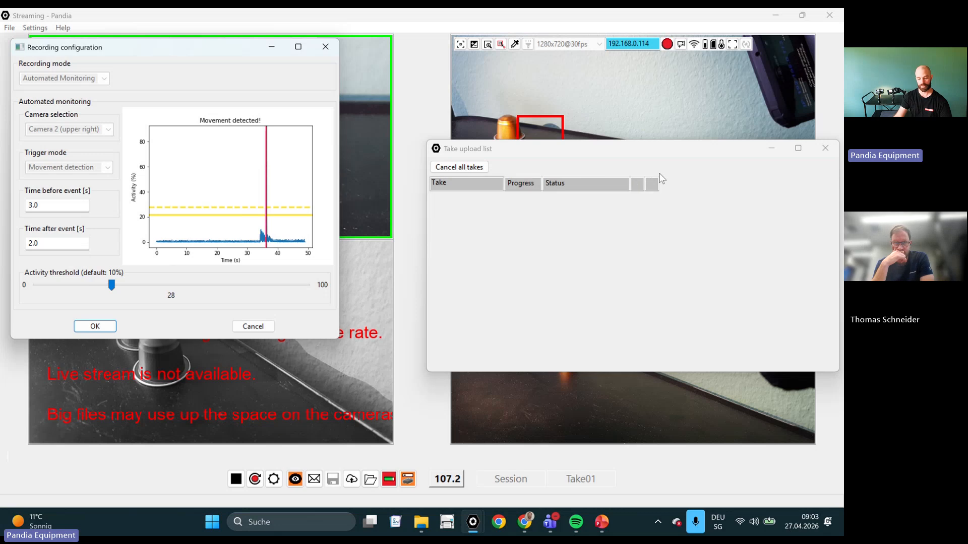
left_click(542, 21)
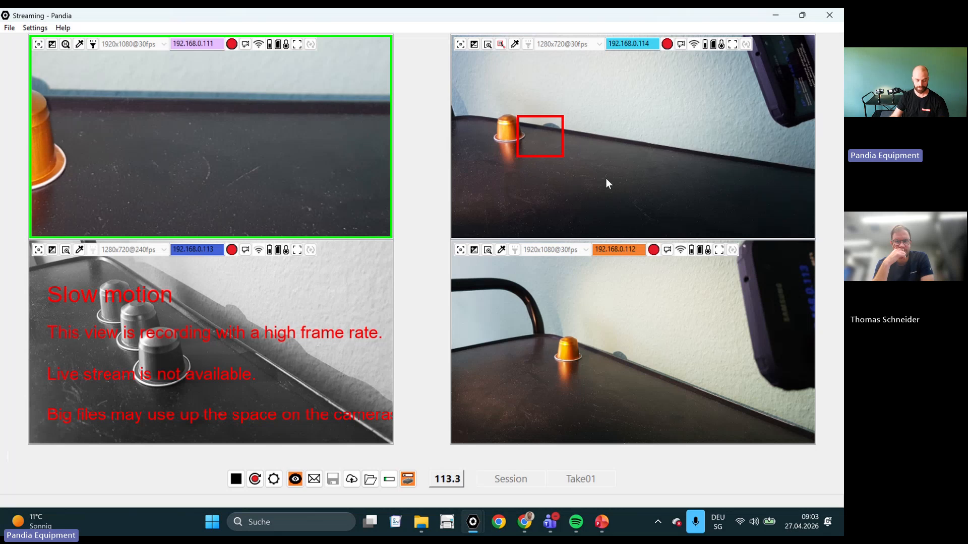
Open the recorded take Take_2026-04-27_09-01-49_Take01 and move playback to 00:03:08 with the upper-left view zoomed out.
left_click(370, 481)
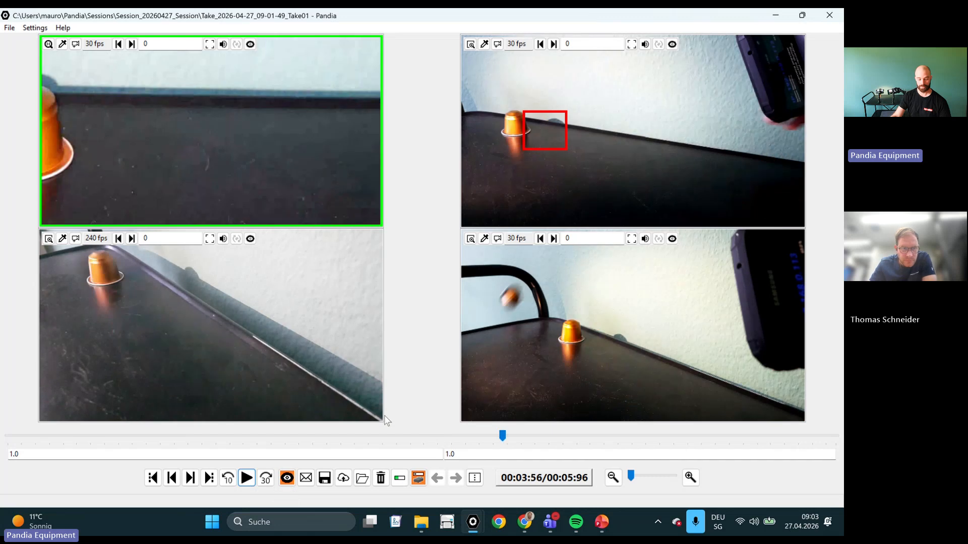
left_click(472, 435)
left_click_drag(474, 437, 437, 443)
left_click(48, 44)
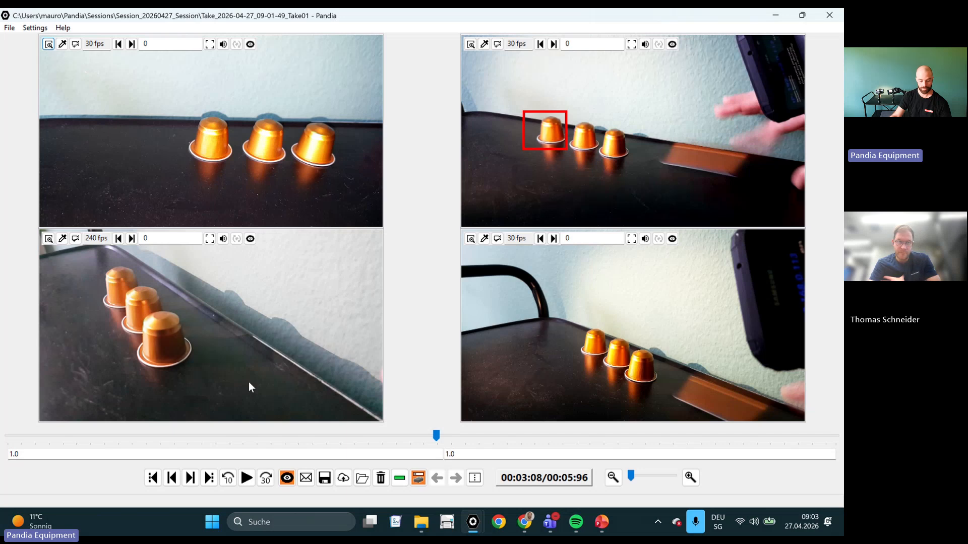
Set the playback speed to 0.1 for the section after 00:03:08 and play the take through the capsule event.
left_click_drag(471, 454, 382, 454)
type("0.1")
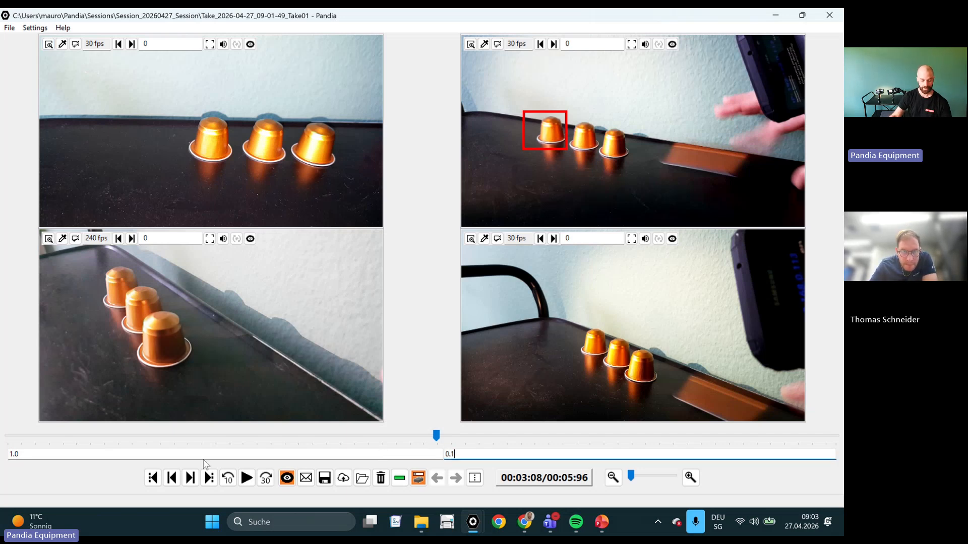
left_click(155, 443)
left_click(246, 478)
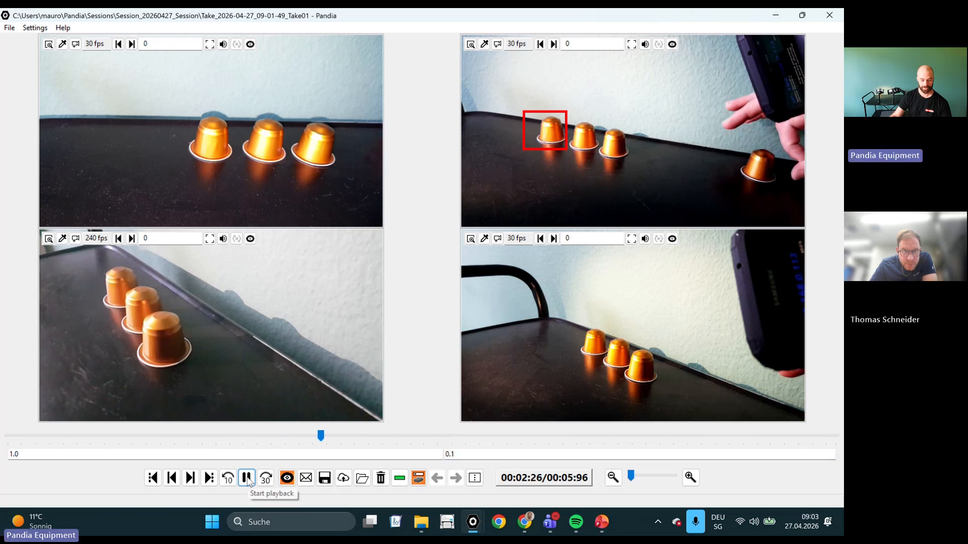
left_click(246, 479)
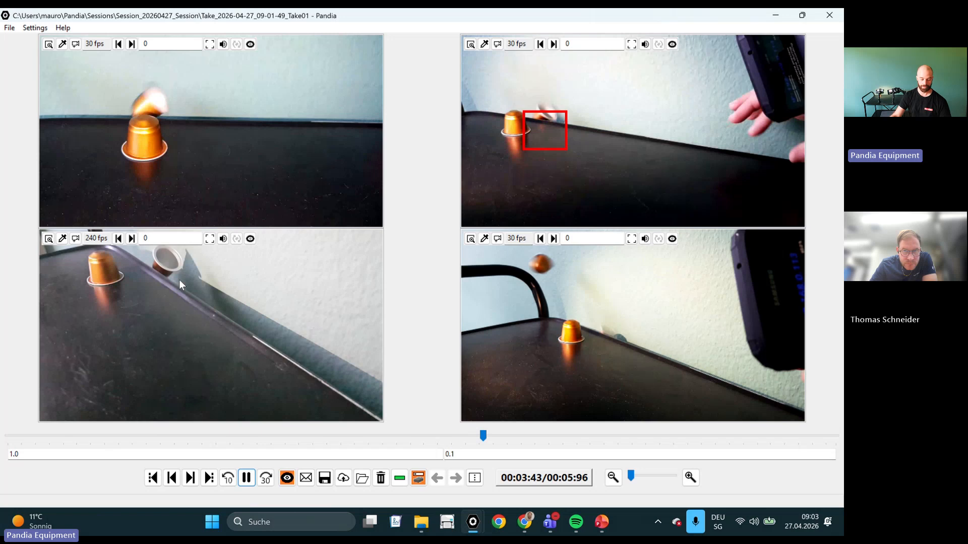
left_click(246, 478)
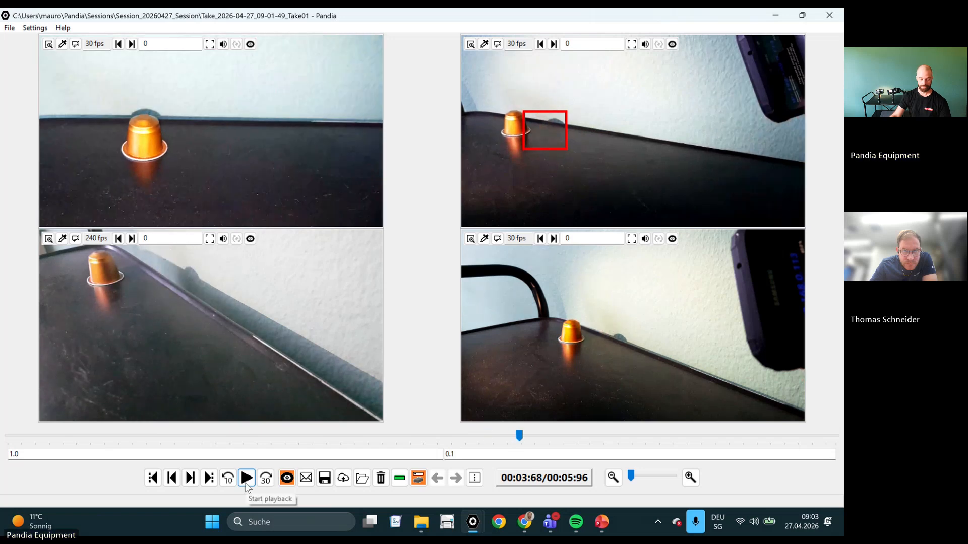
Split the speed track at 00:03:68, set the new section's speed to 1.0 and return playback to 00:03:08.
left_click(474, 478)
double_click(552, 454)
type("1.0")
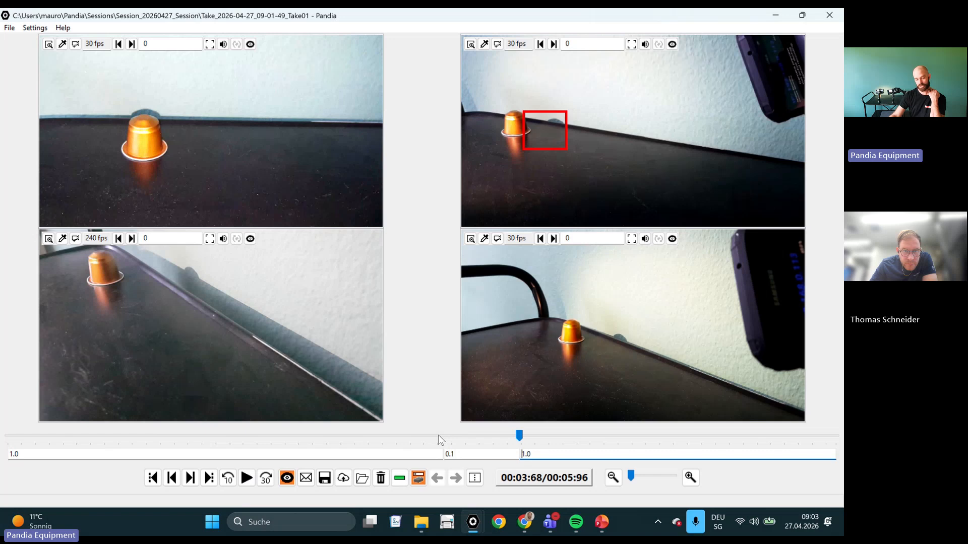
left_click_drag(460, 436, 436, 437)
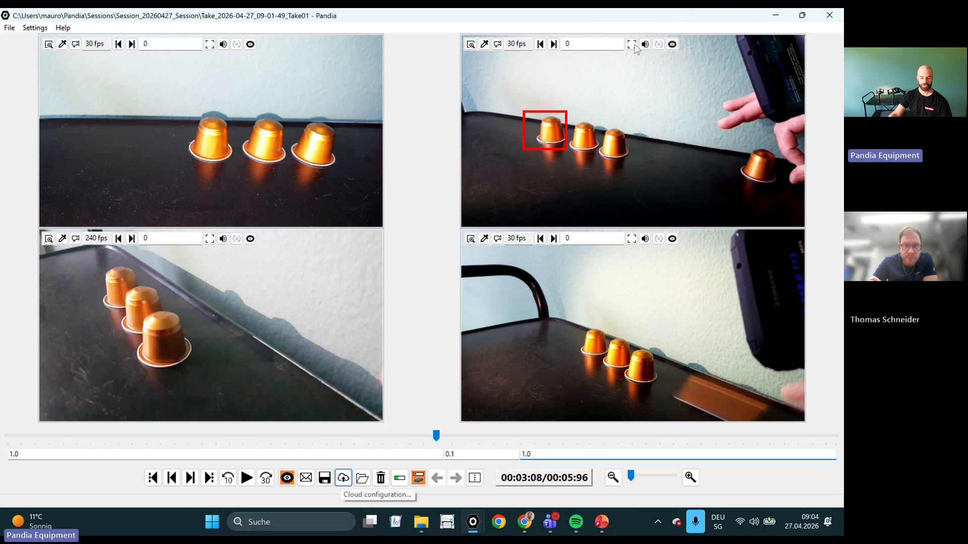
Upload the open take's split screen video to the Inbetriebnahme Stuttgart channel through the Microsoft Teams cloud connection.
left_click(343, 478)
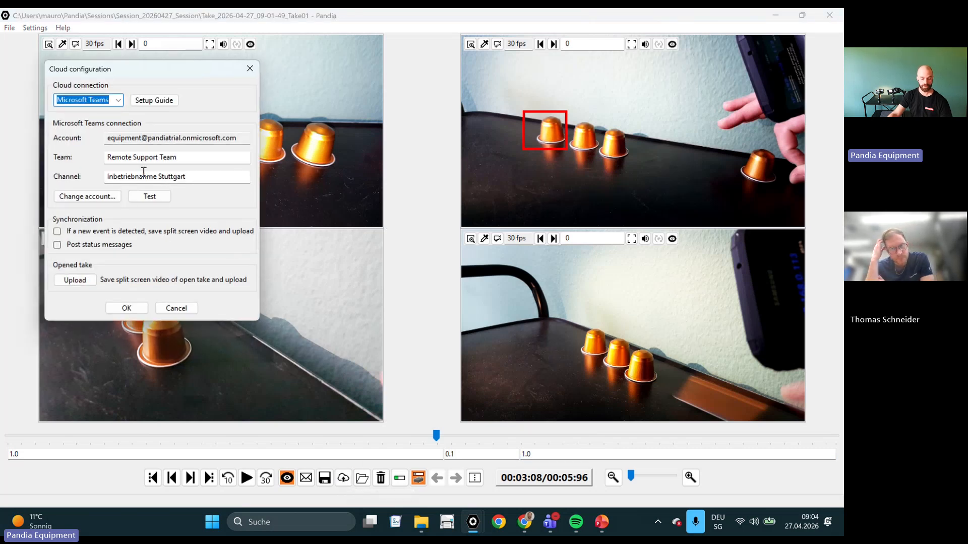
left_click(77, 281)
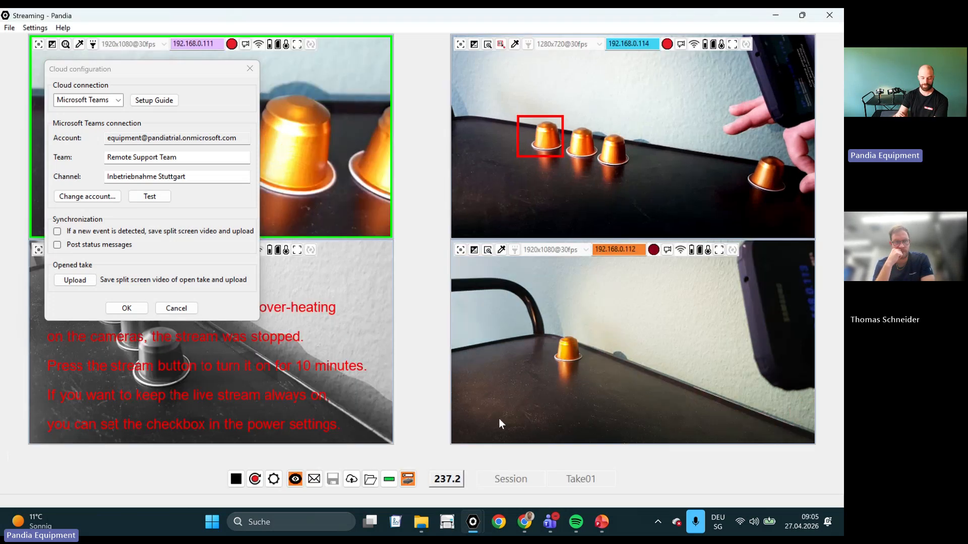
Switch to Microsoft Teams and show its chat list.
mouse_move(549, 521)
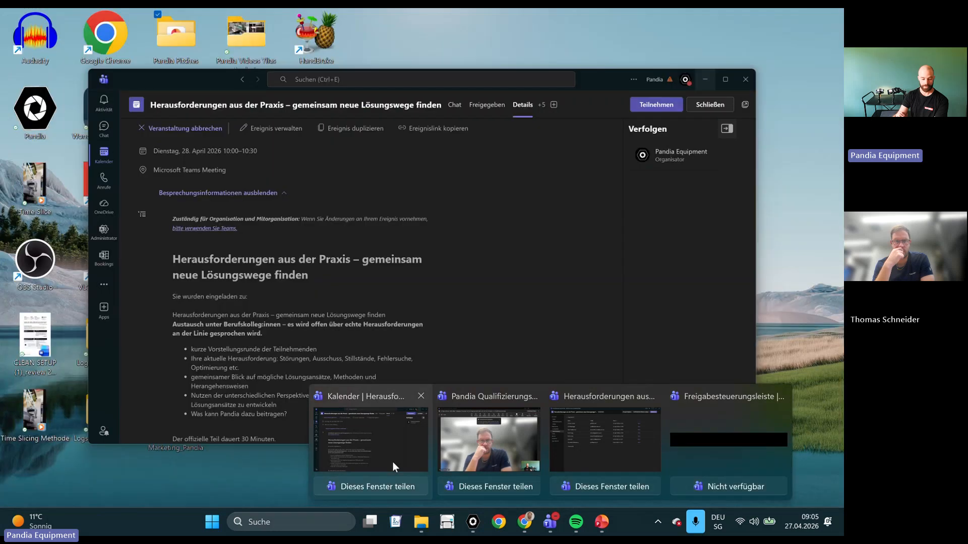
left_click(392, 462)
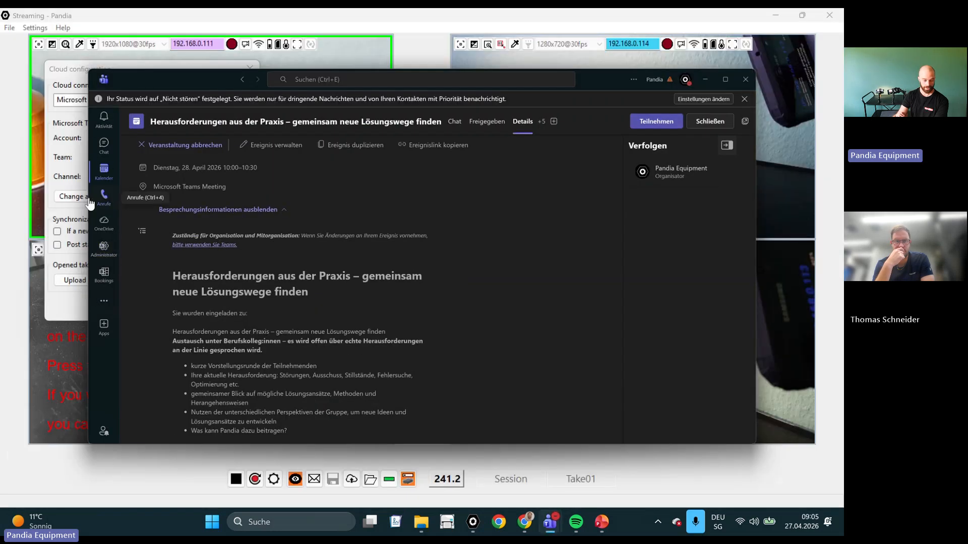
left_click(103, 144)
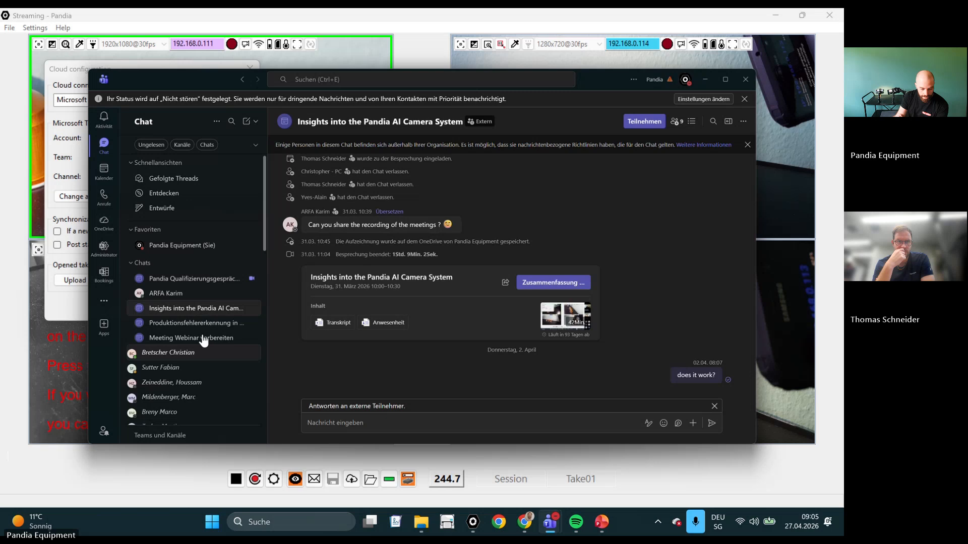
left_click(104, 119)
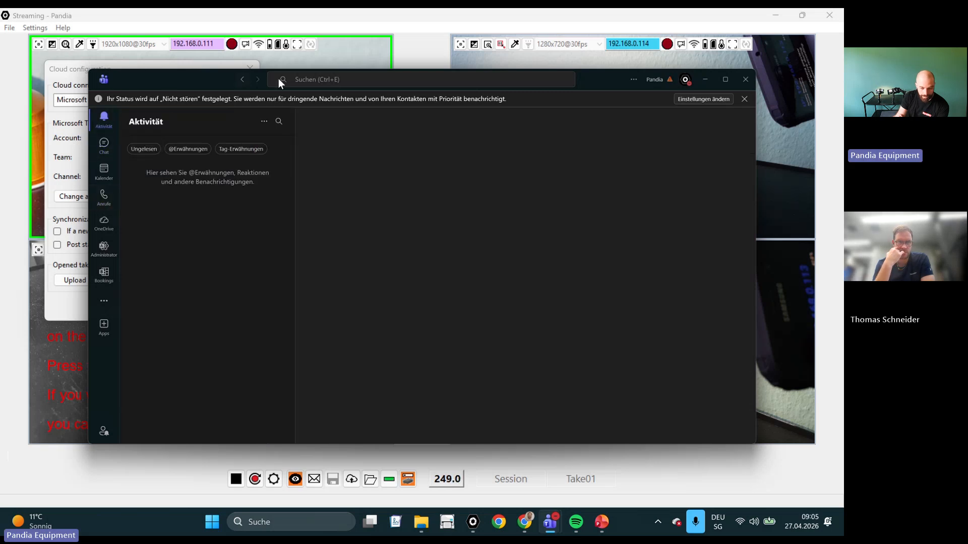
left_click(243, 80)
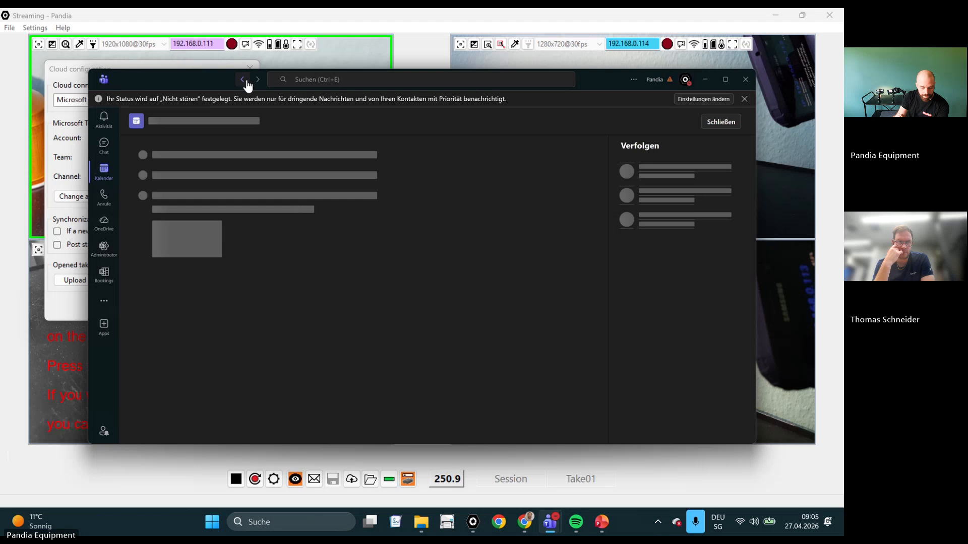
left_click(246, 81)
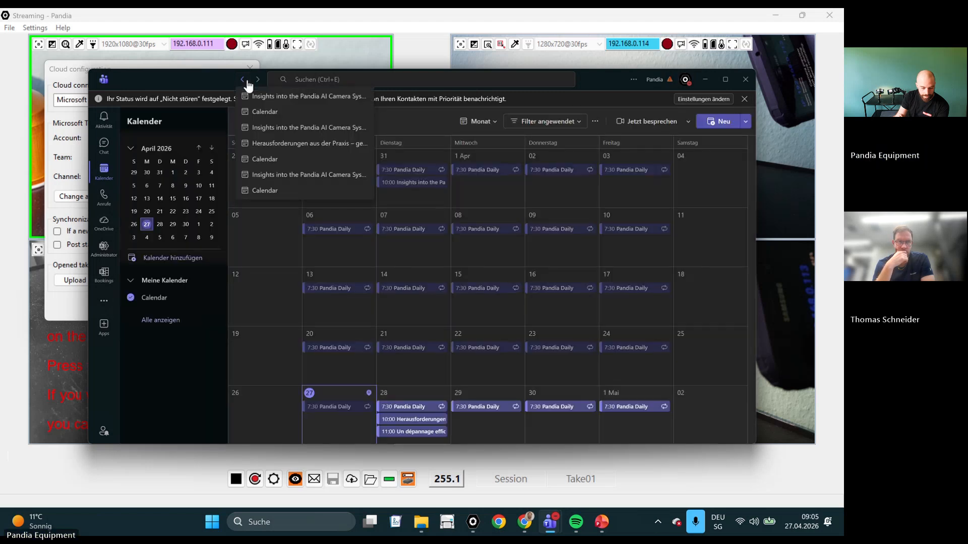
left_click(250, 96)
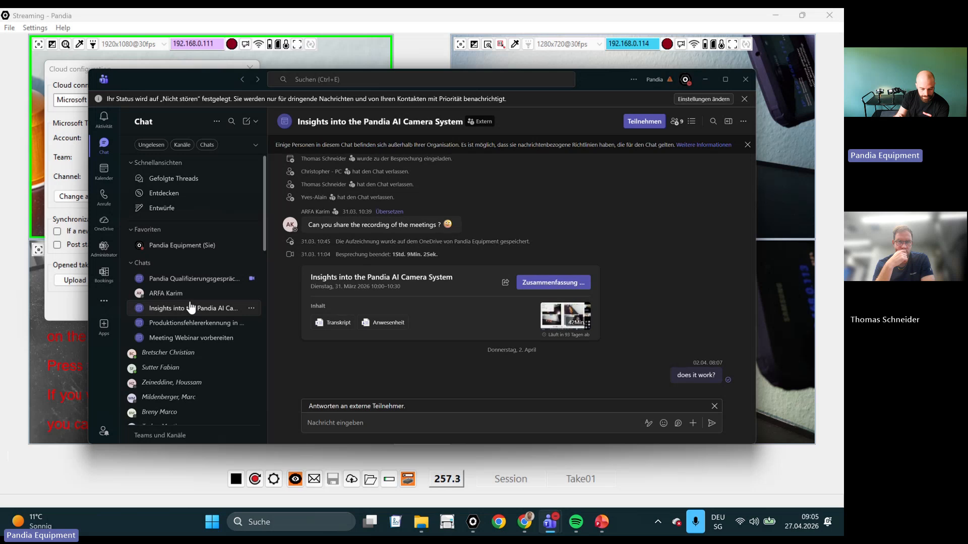
Open the Inbetriebnahme Stuttgart channel of the Remote Support Team.
scroll(192, 305, "down", 5)
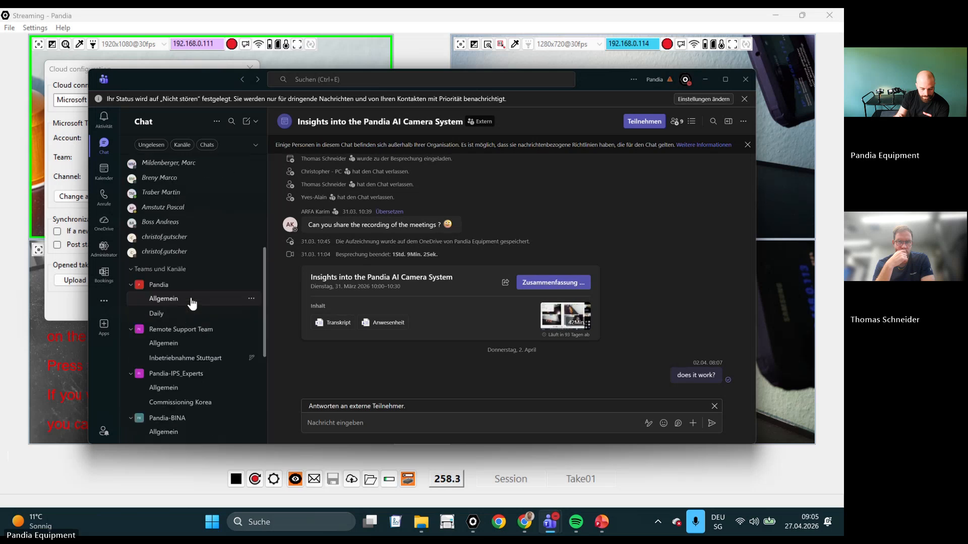
left_click(188, 358)
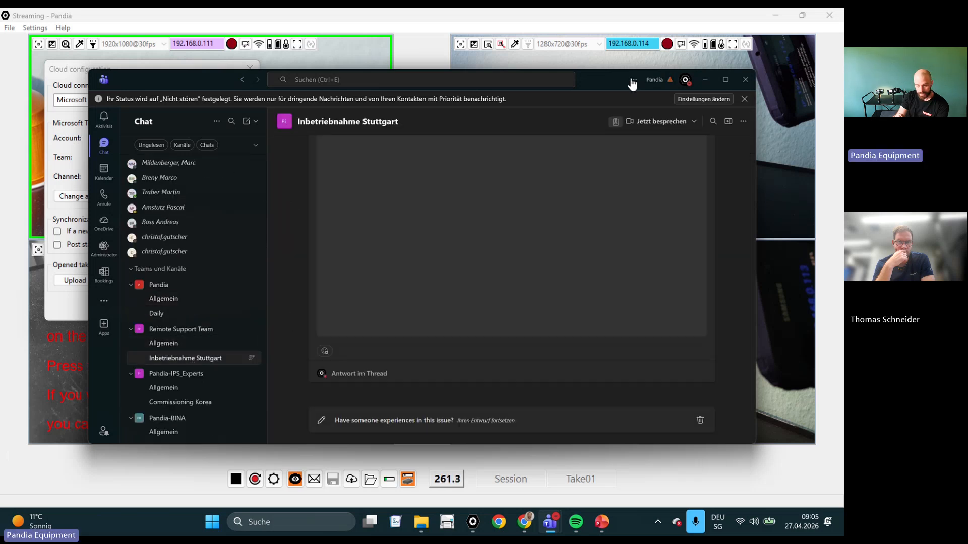
Maximize the Teams window, play the uploaded Take01 video muted in full screen, and return to the channel posts.
left_click(721, 83)
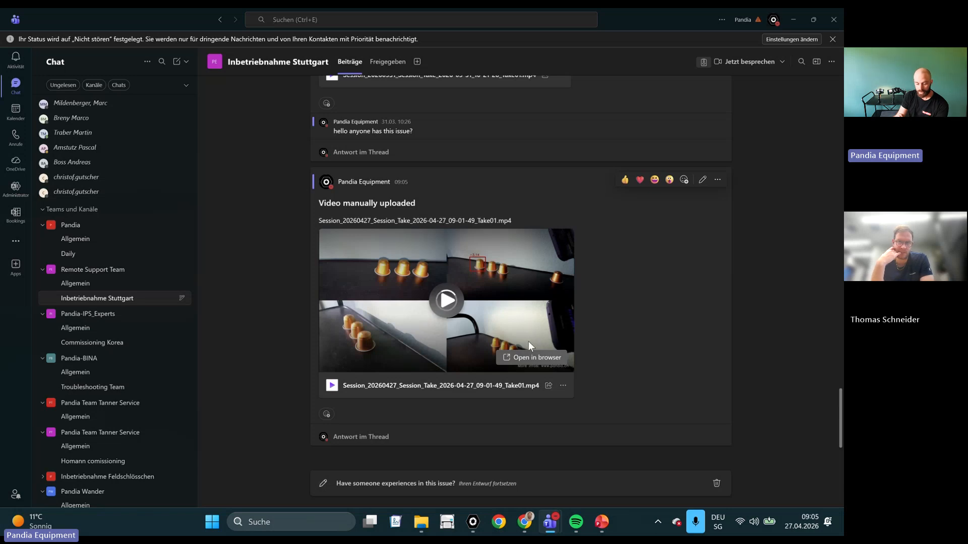
left_click(507, 359)
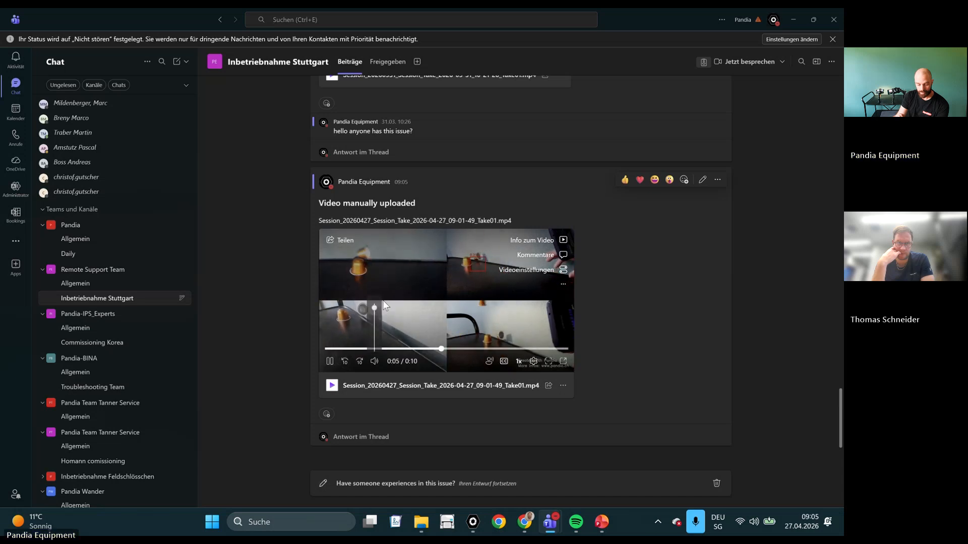
left_click(374, 361)
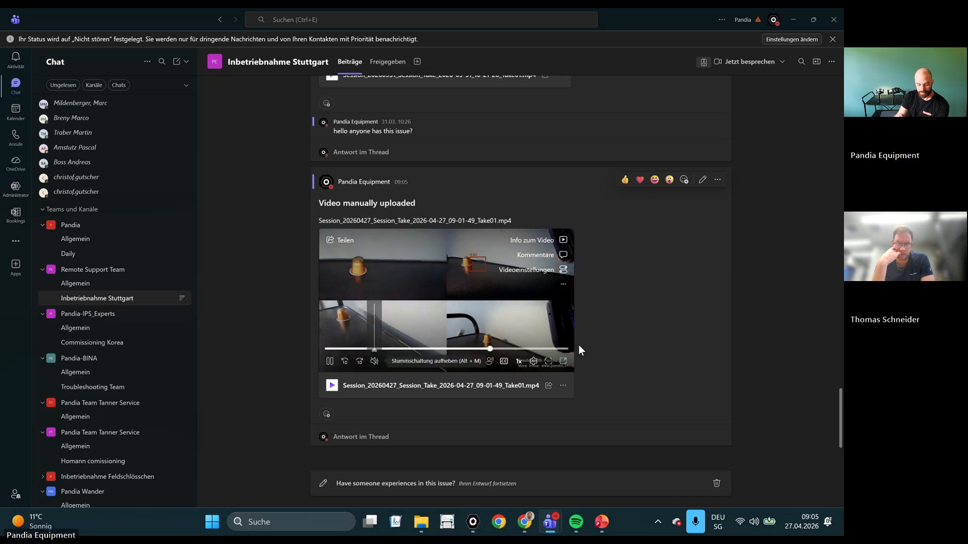
left_click(548, 361)
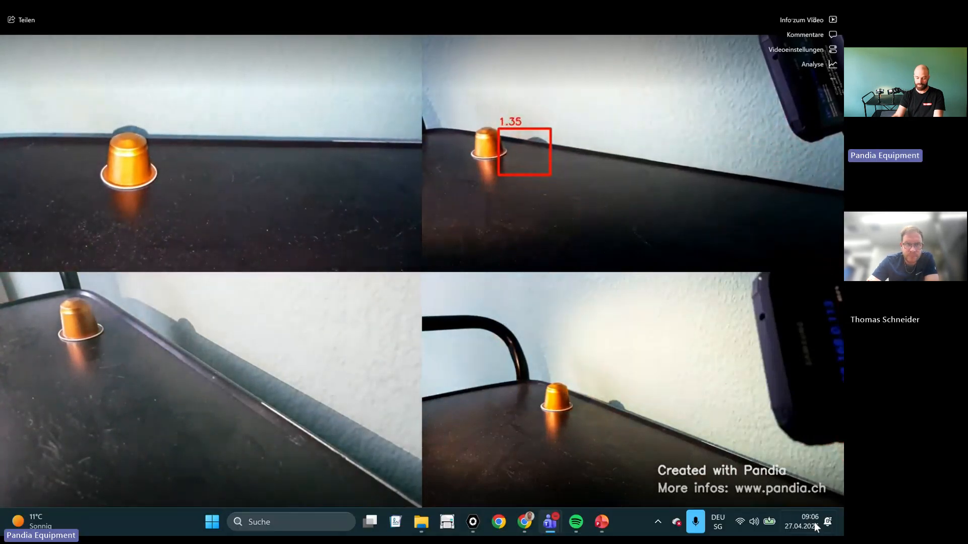
left_click(817, 524)
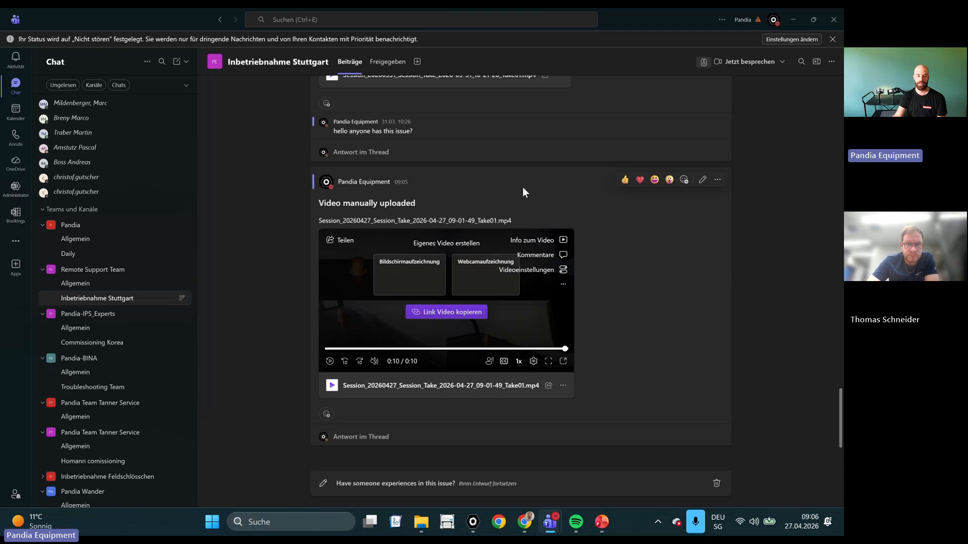
Switch back to Pandia and accept the Microsoft Teams cloud configuration.
left_click(793, 19)
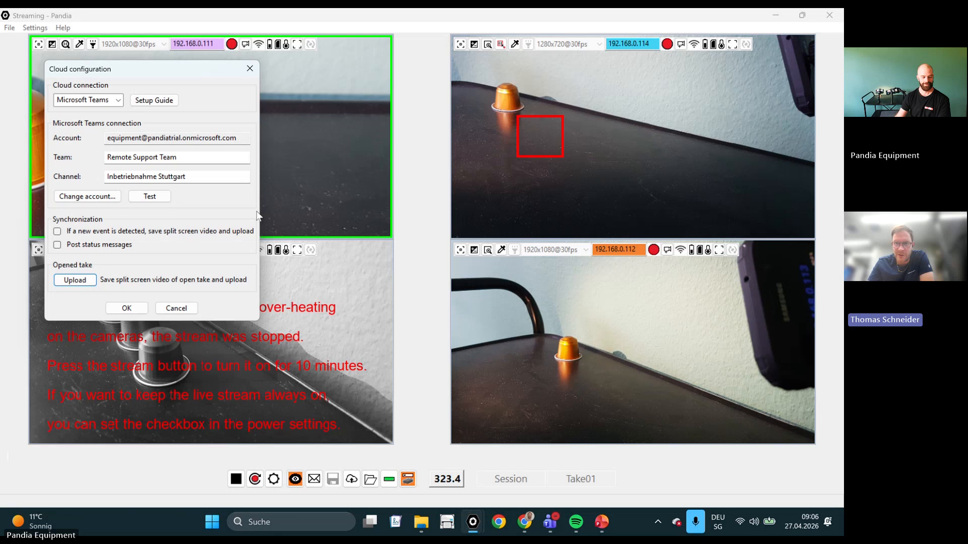
left_click(127, 308)
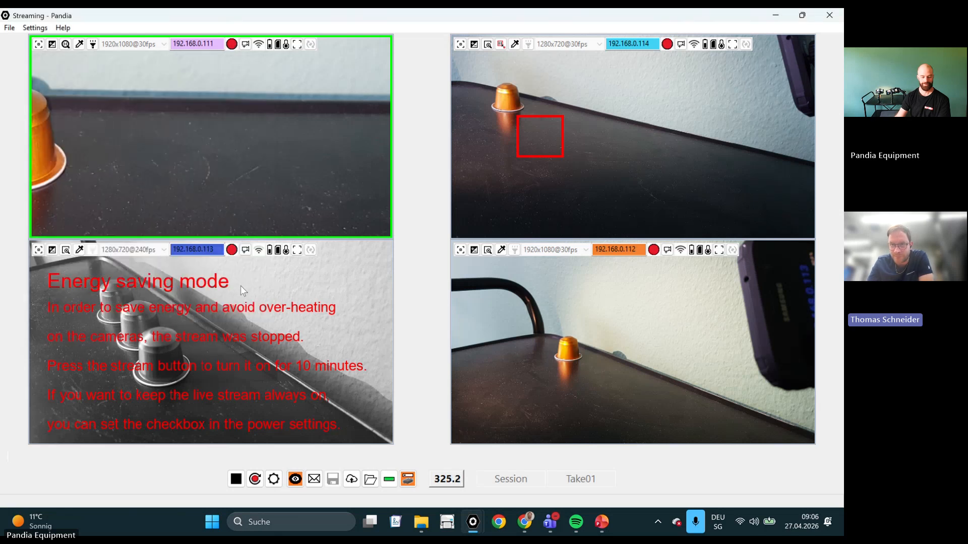